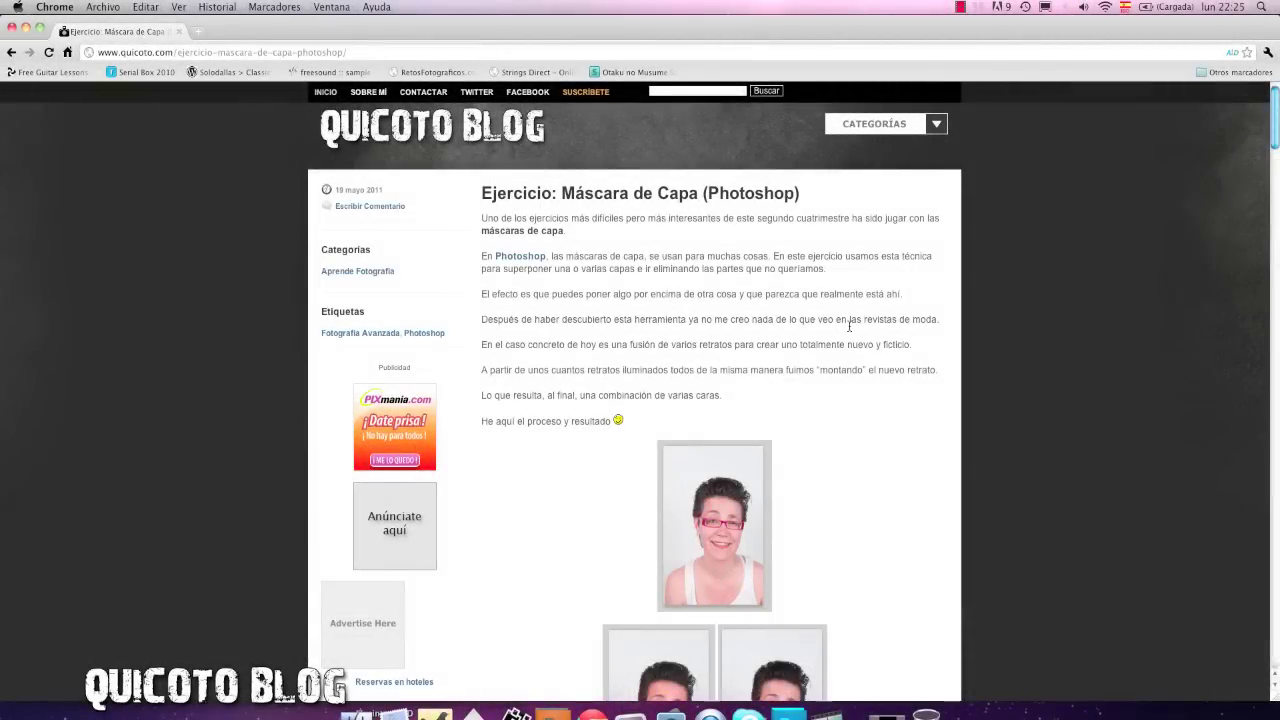
Scroll down the 'Ejercicio: Máscara de Capa (Photoshop)' post to the final composite face, then back up slightly.
scroll(849, 325, down, 1)
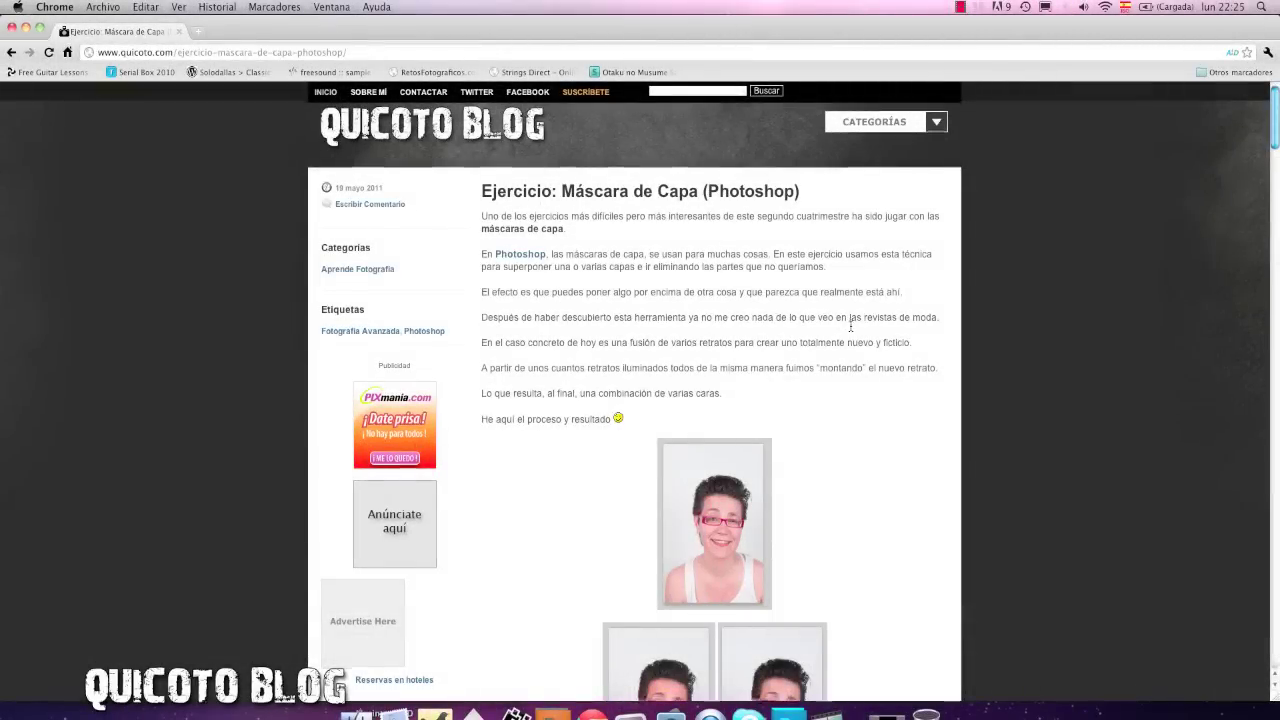
scroll(850, 325, down, 1)
scroll(852, 324, down, 2)
scroll(854, 324, down, 3)
scroll(854, 324, down, 2)
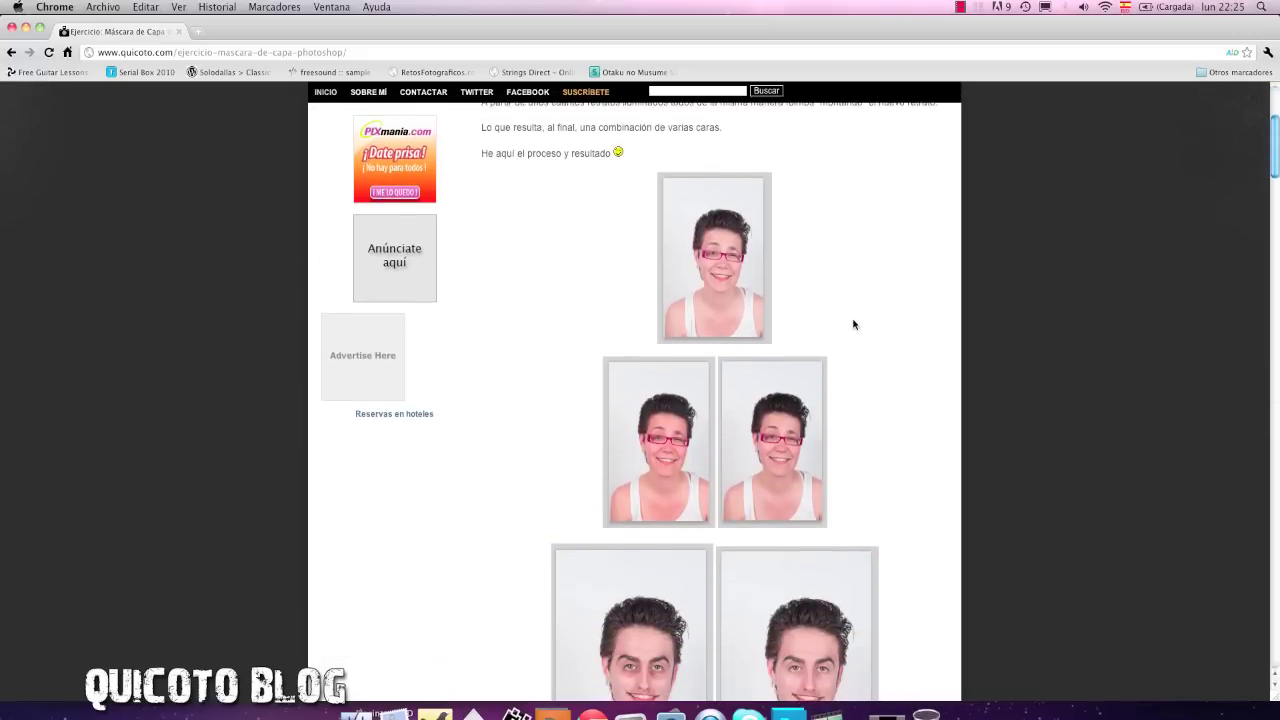
scroll(854, 324, down, 5)
scroll(854, 324, down, 4)
scroll(854, 324, down, 2)
scroll(854, 324, down, 3)
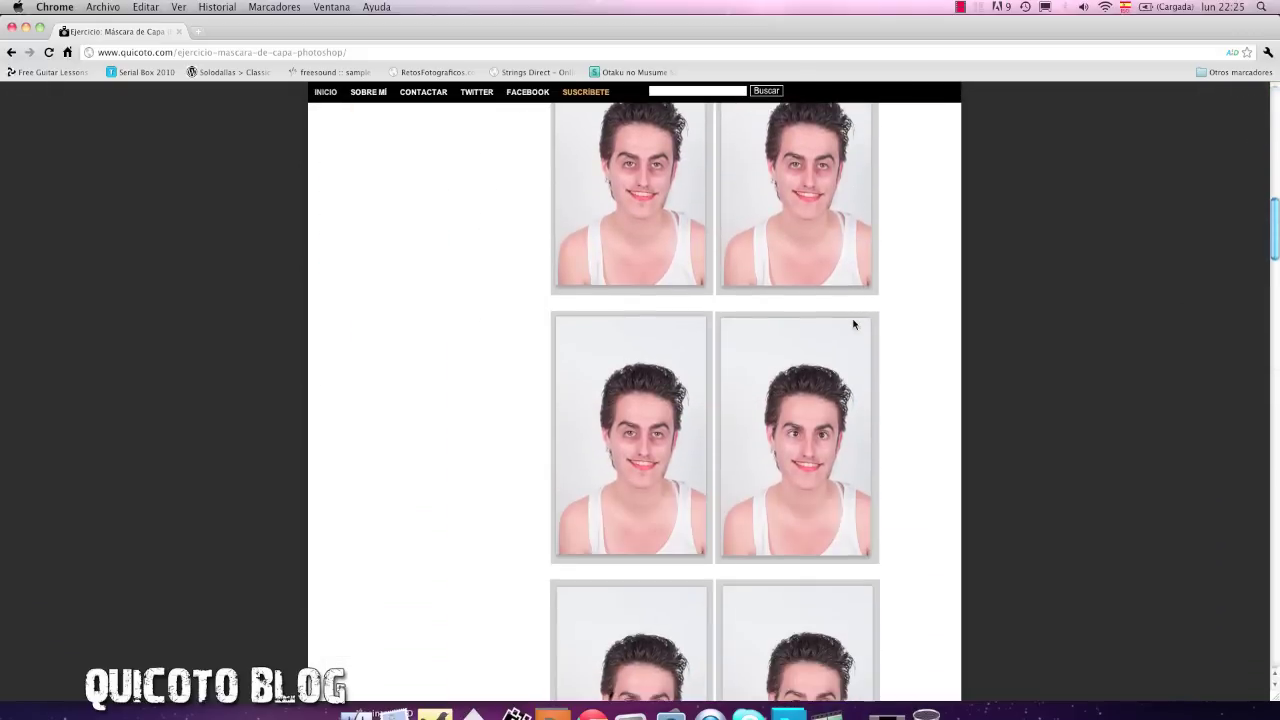
scroll(854, 324, down, 3)
scroll(854, 324, down, 3)
scroll(854, 324, down, 3)
scroll(854, 324, down, 2)
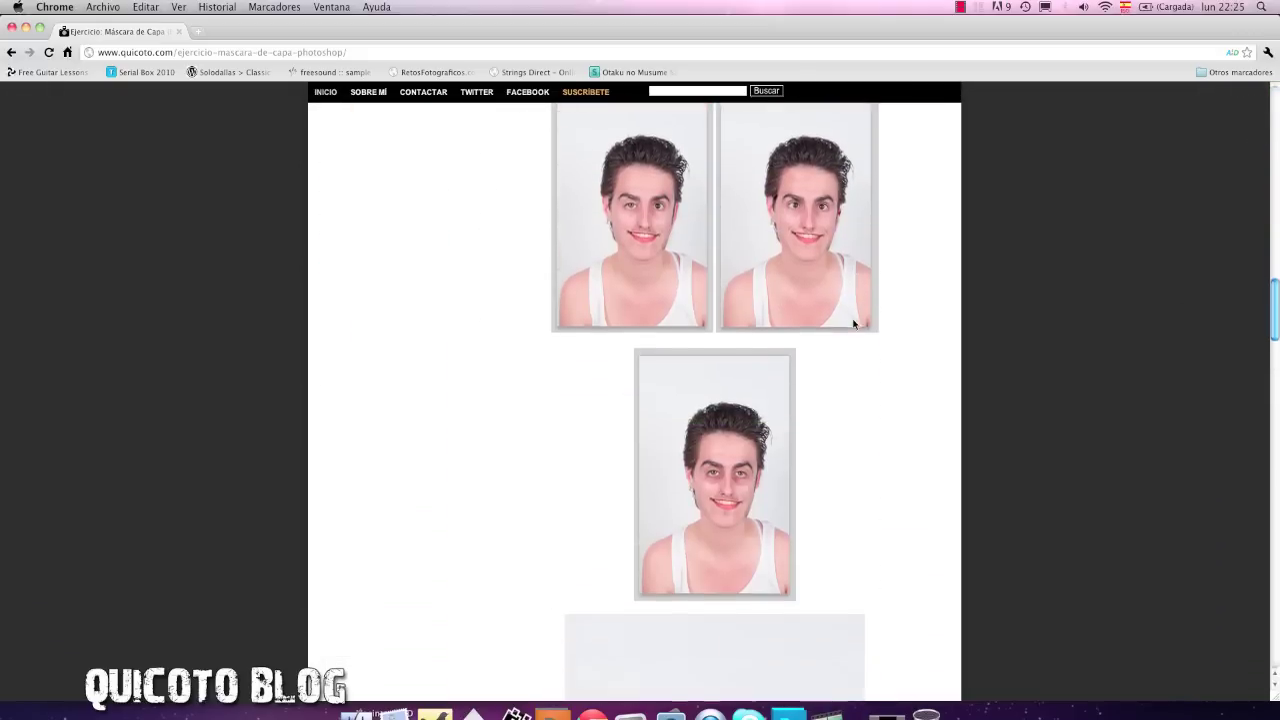
scroll(854, 324, down, 3)
scroll(854, 324, down, 4)
scroll(854, 324, down, 2)
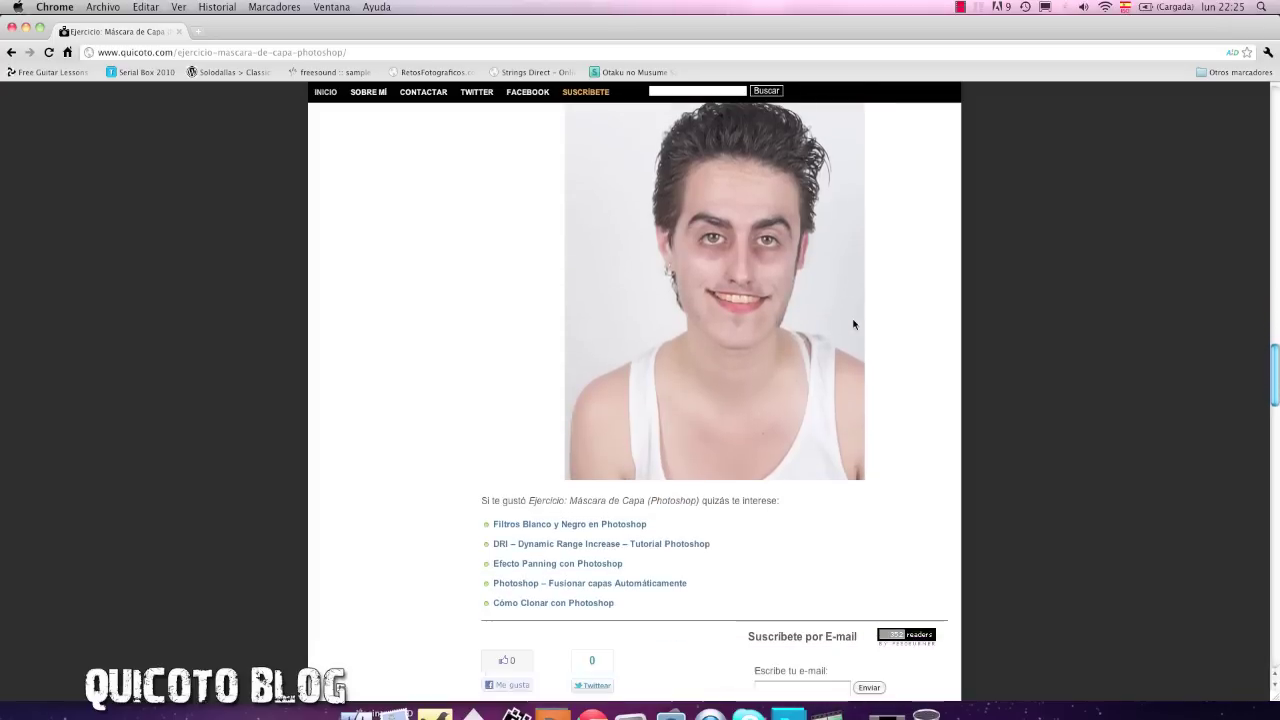
scroll(854, 324, down, 1)
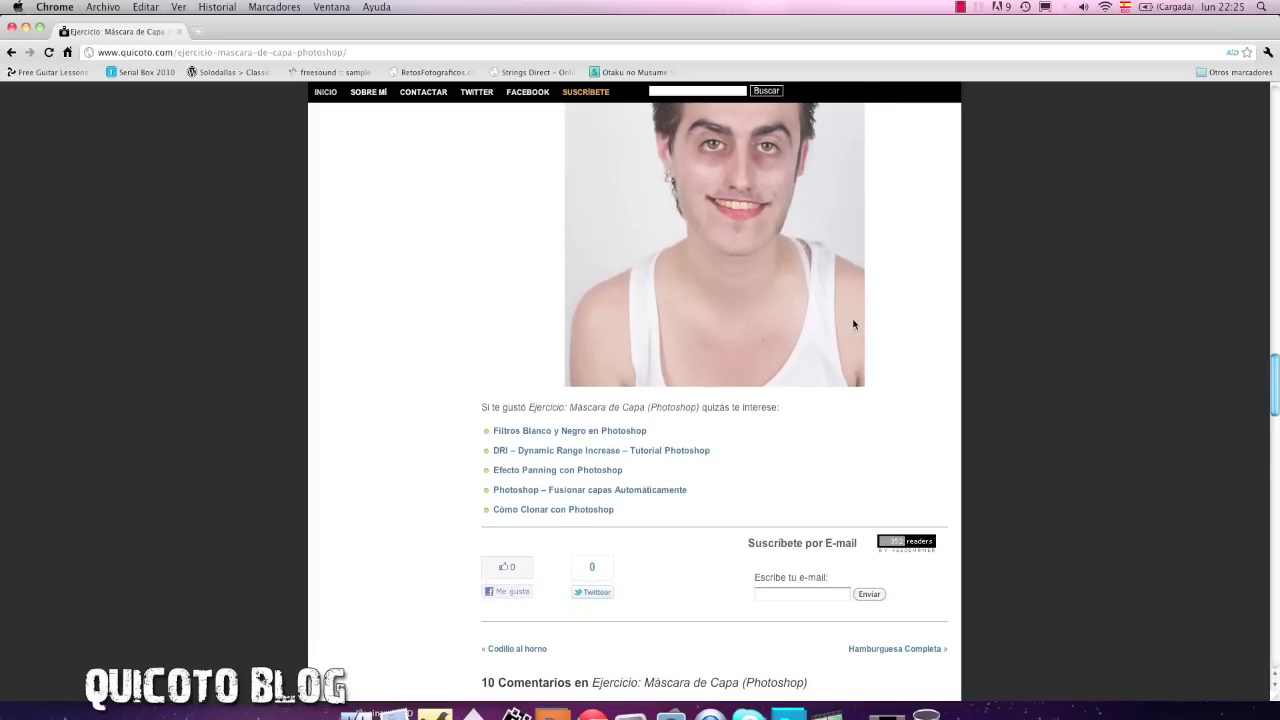
scroll(854, 324, up, 3)
scroll(854, 324, up, 2)
Switch to Photoshop and enlarge the document window to cover the browser.
key(super+Tab)
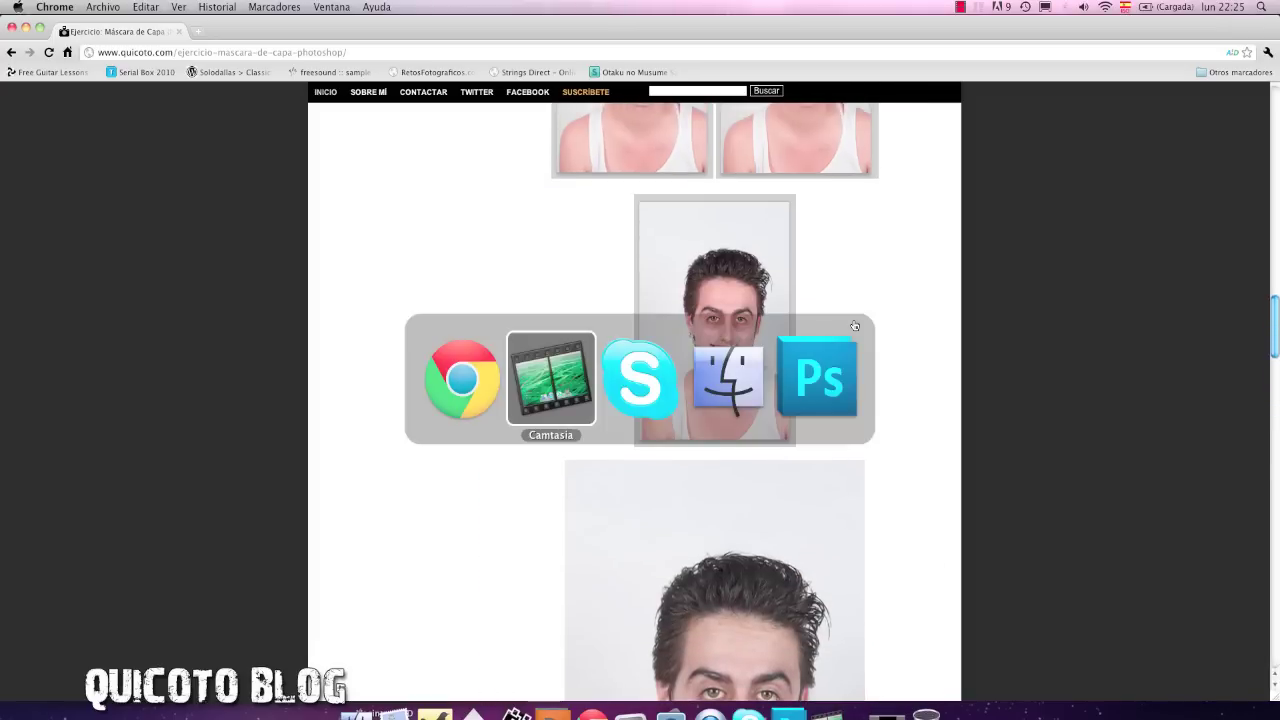
key(super+Tab)
key(super+Tab)
key(super+Tab)
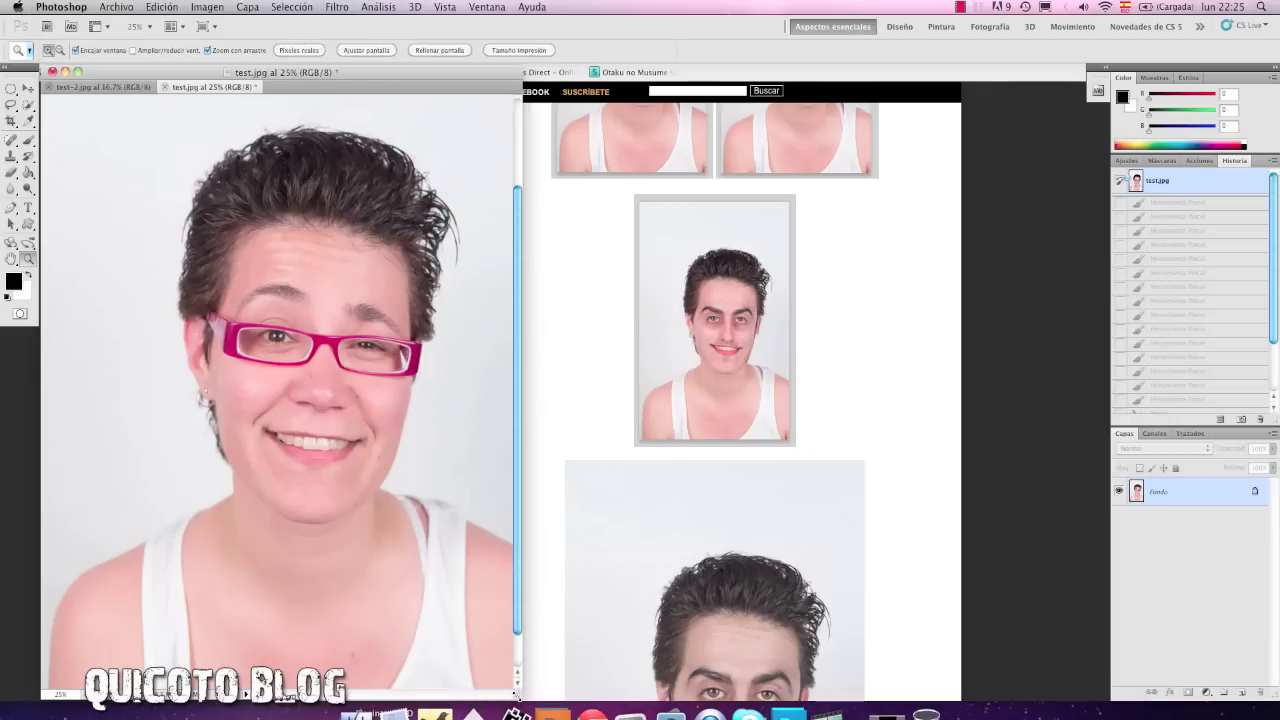
drag(516, 693, 1118, 706)
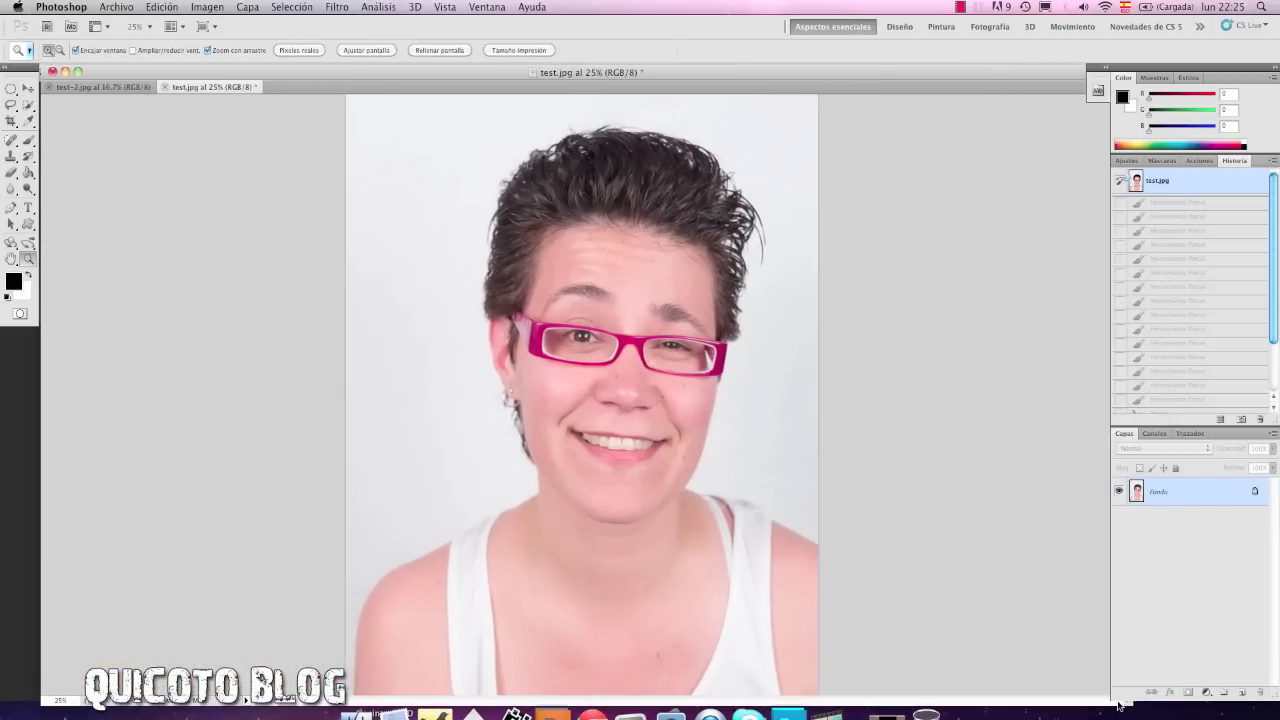
Compare the man's test-2.jpg and the woman's test.jpg by switching between their tabs.
click(118, 88)
click(182, 88)
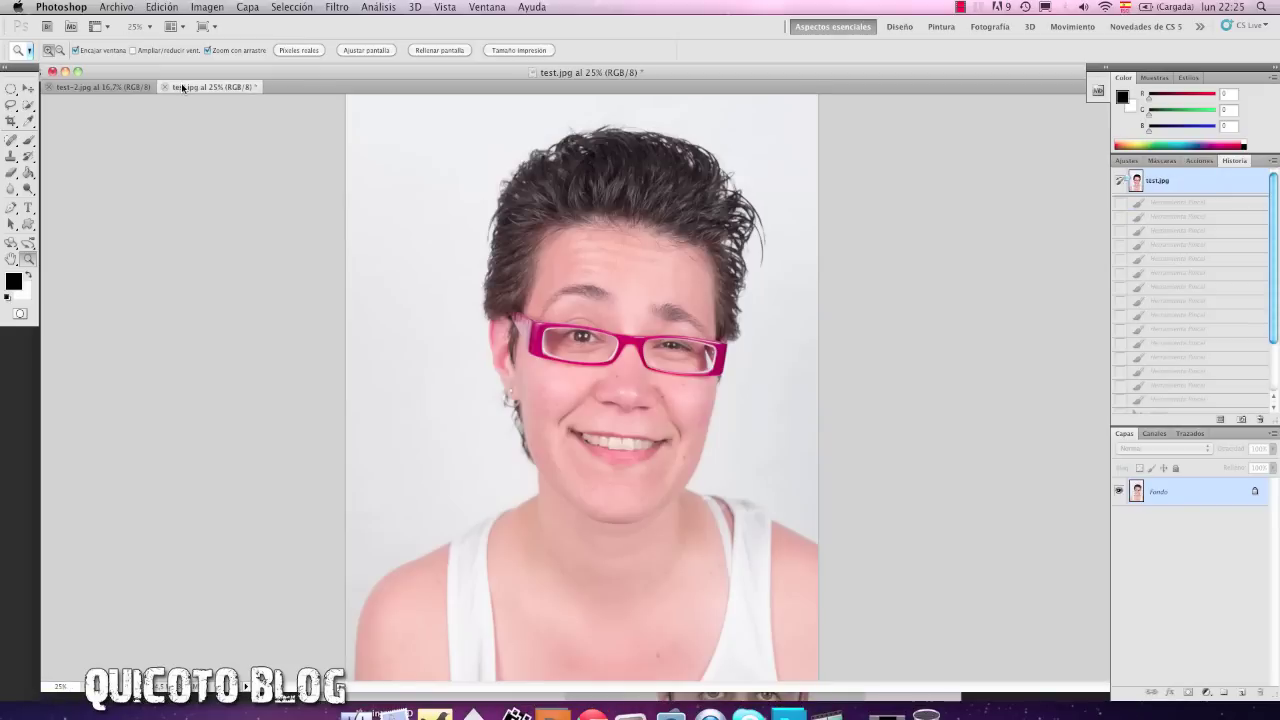
click(110, 87)
click(206, 87)
Drag the man's test-2.jpg image with the Move tool into test.jpg as layer Capa 1.
click(100, 87)
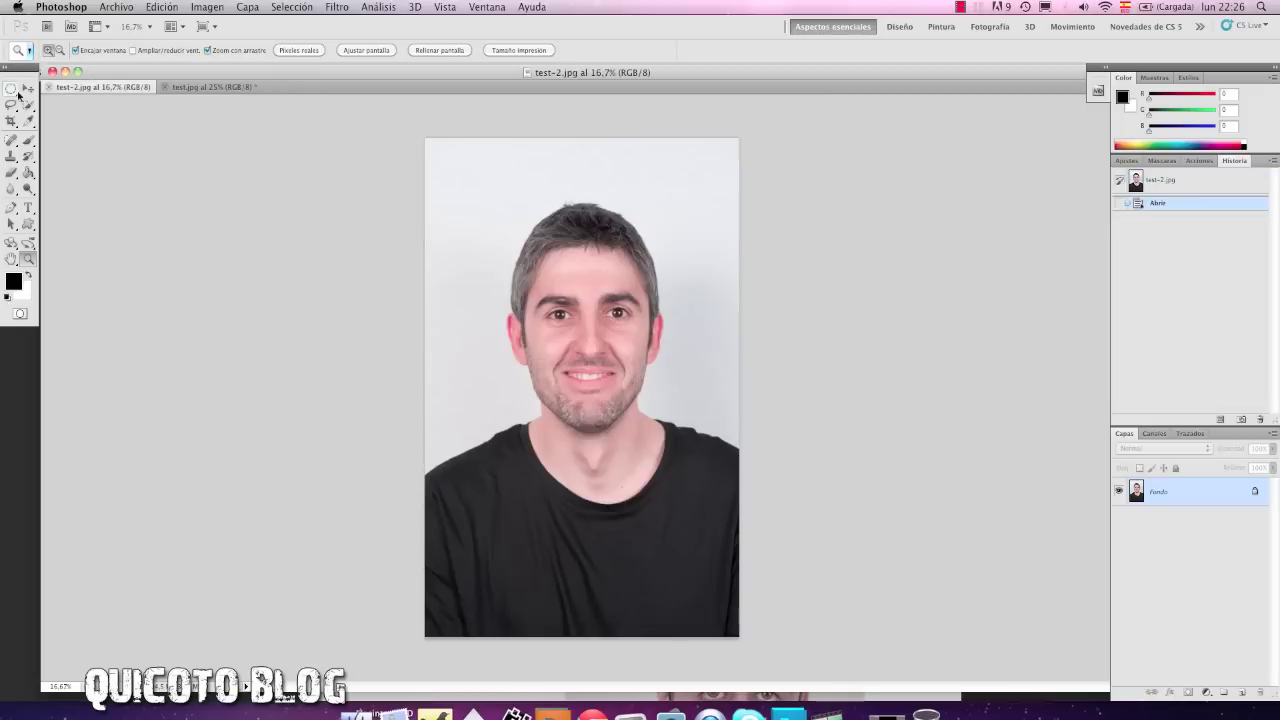
click(28, 90)
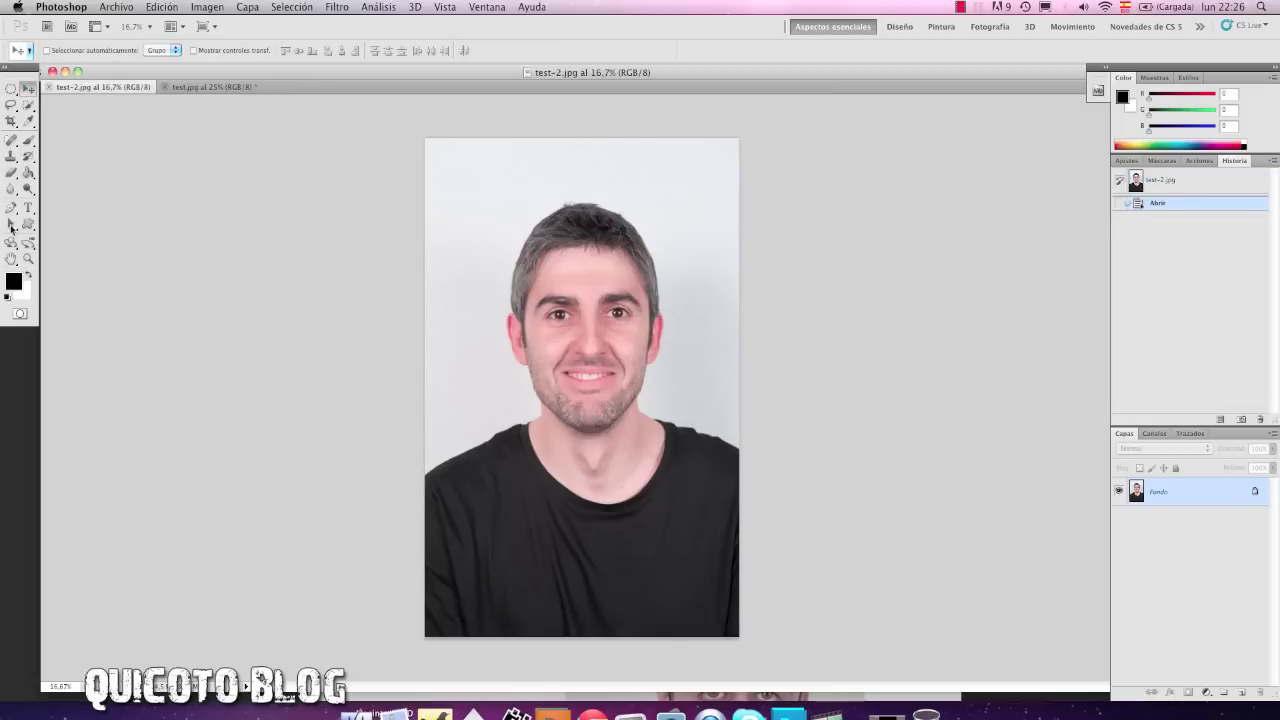
drag(548, 318, 233, 104)
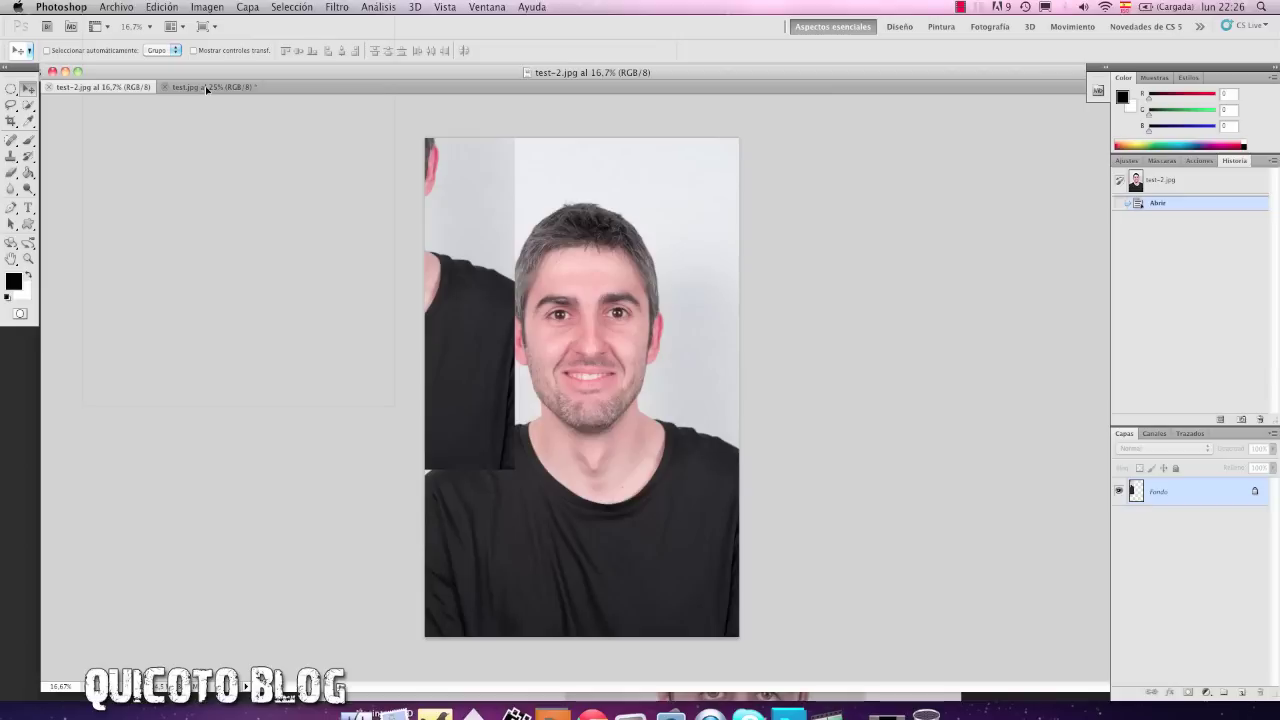
drag(233, 104, 577, 352)
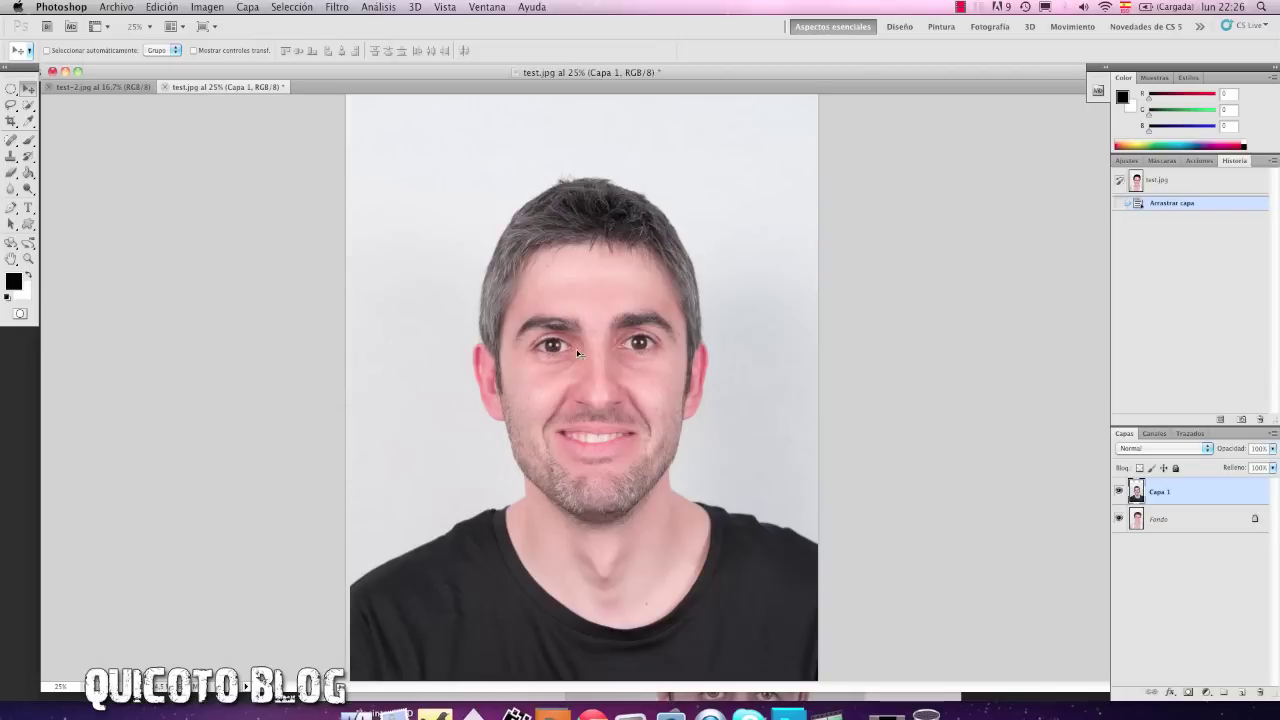
click(1118, 494)
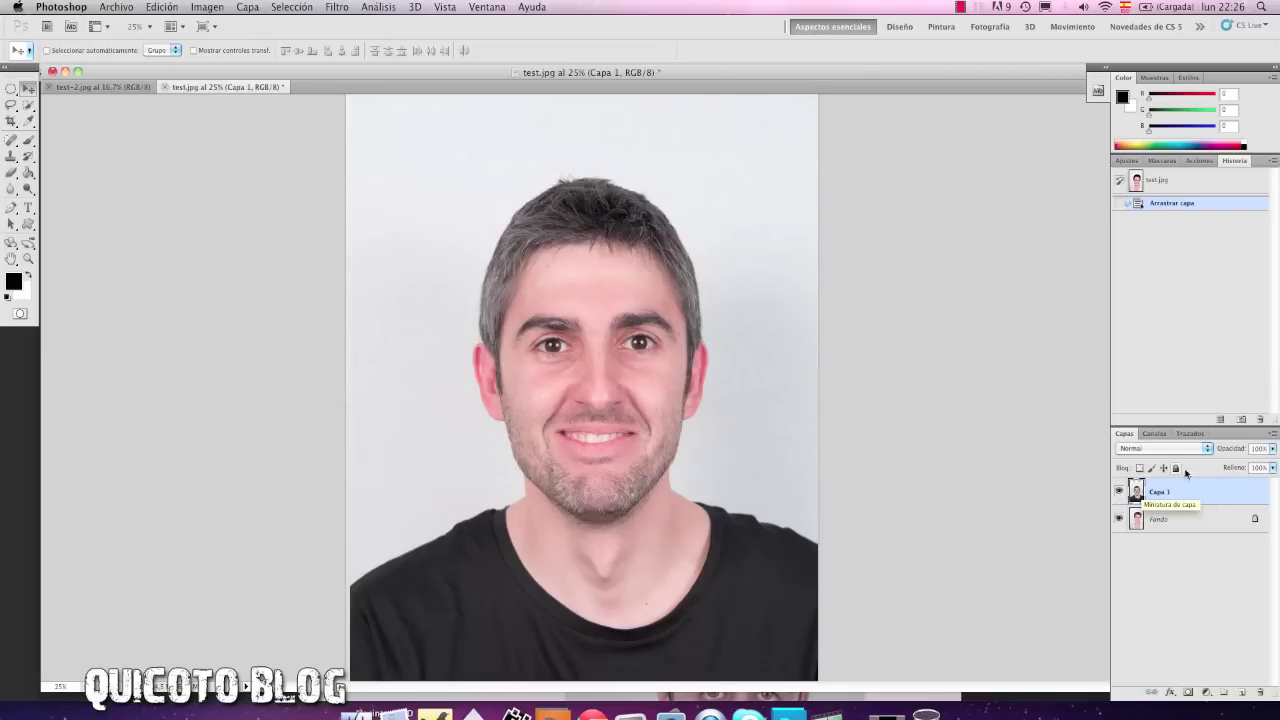
click(1272, 449)
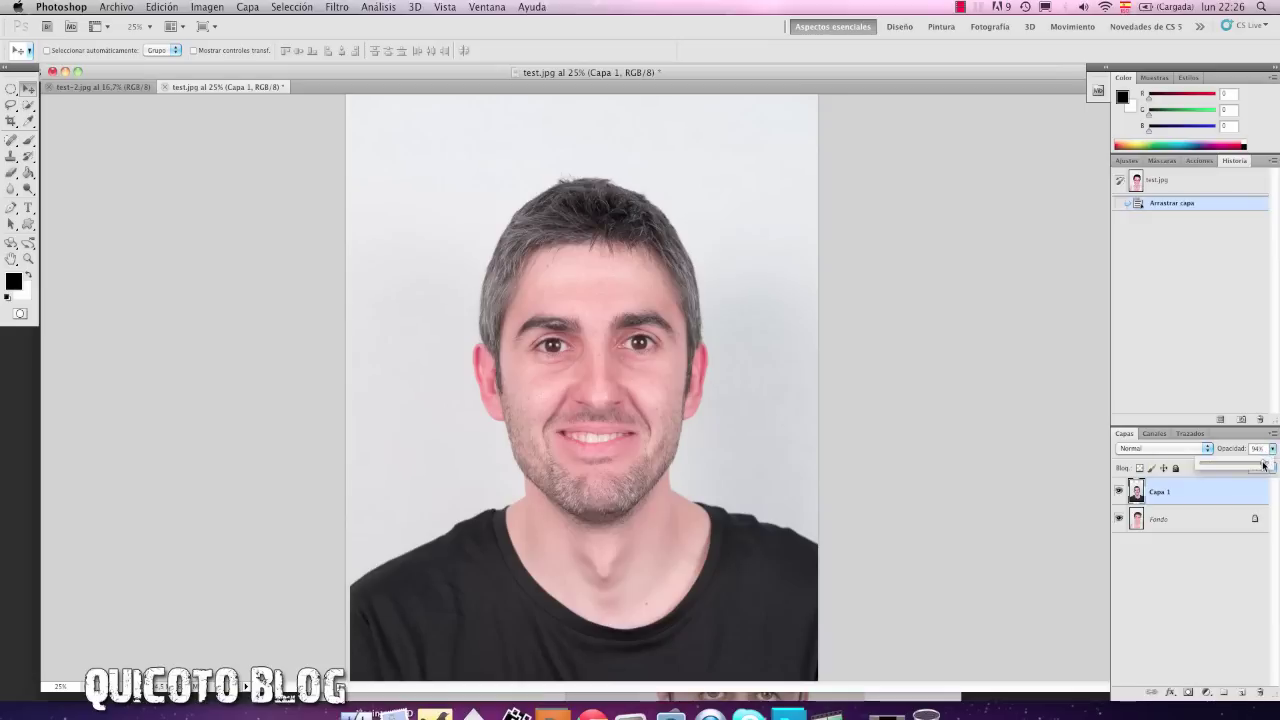
Set Capa 1 to 70% opacity, shift it to line up the faces, then restore 100%.
drag(1248, 465, 1240, 465)
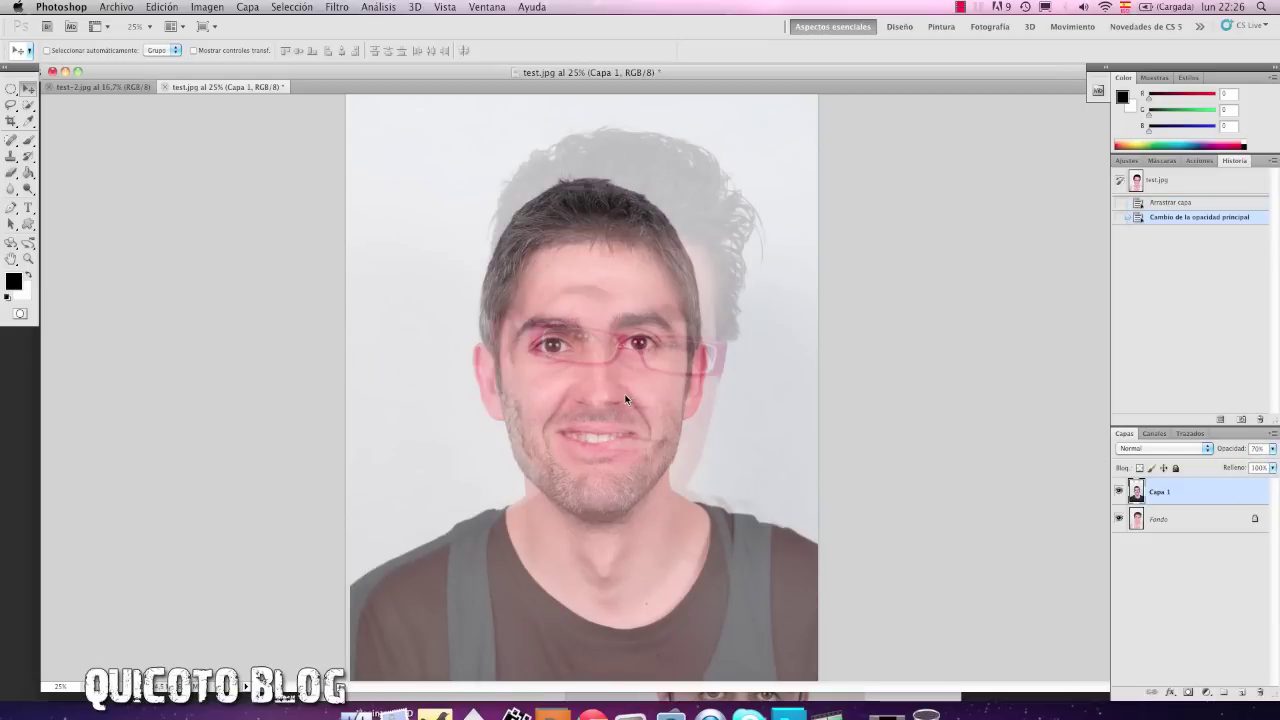
mouse_move(617, 406)
mouse_down()
mouse_move(636, 382)
mouse_move(682, 404)
mouse_move(705, 387)
mouse_move(711, 399)
mouse_move(634, 412)
mouse_up()
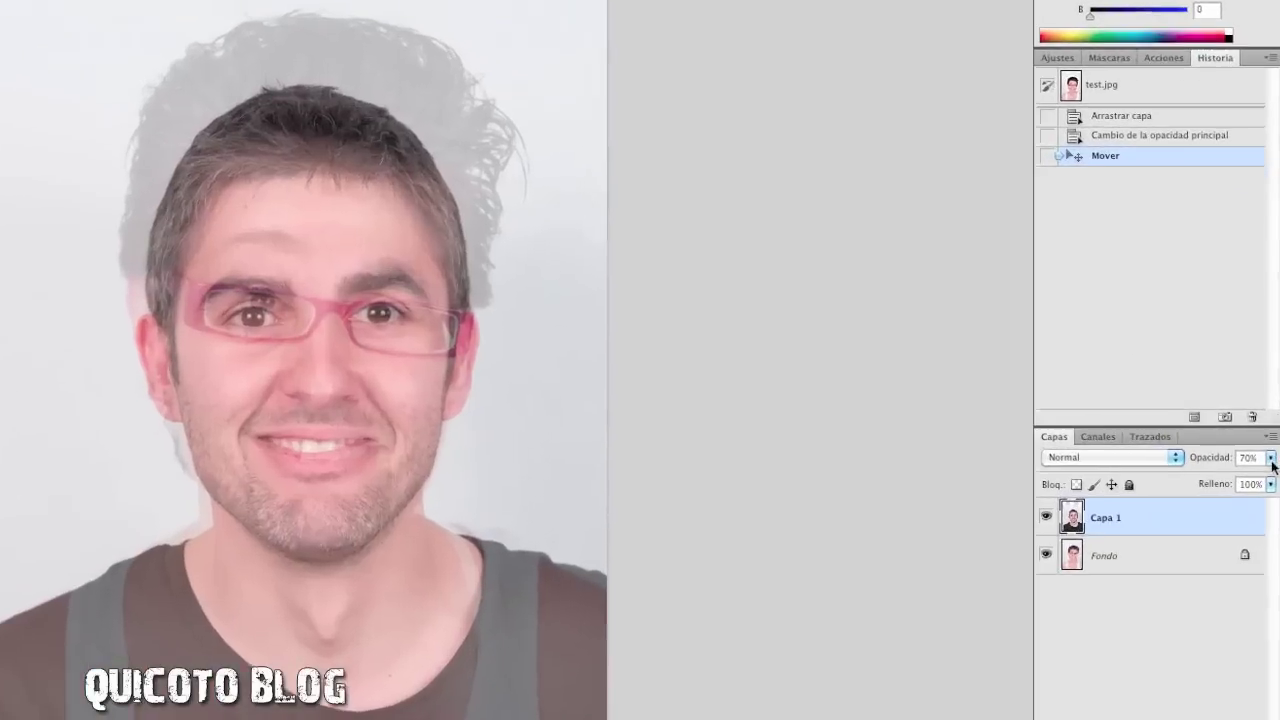
click(1272, 450)
drag(1236, 485, 1266, 482)
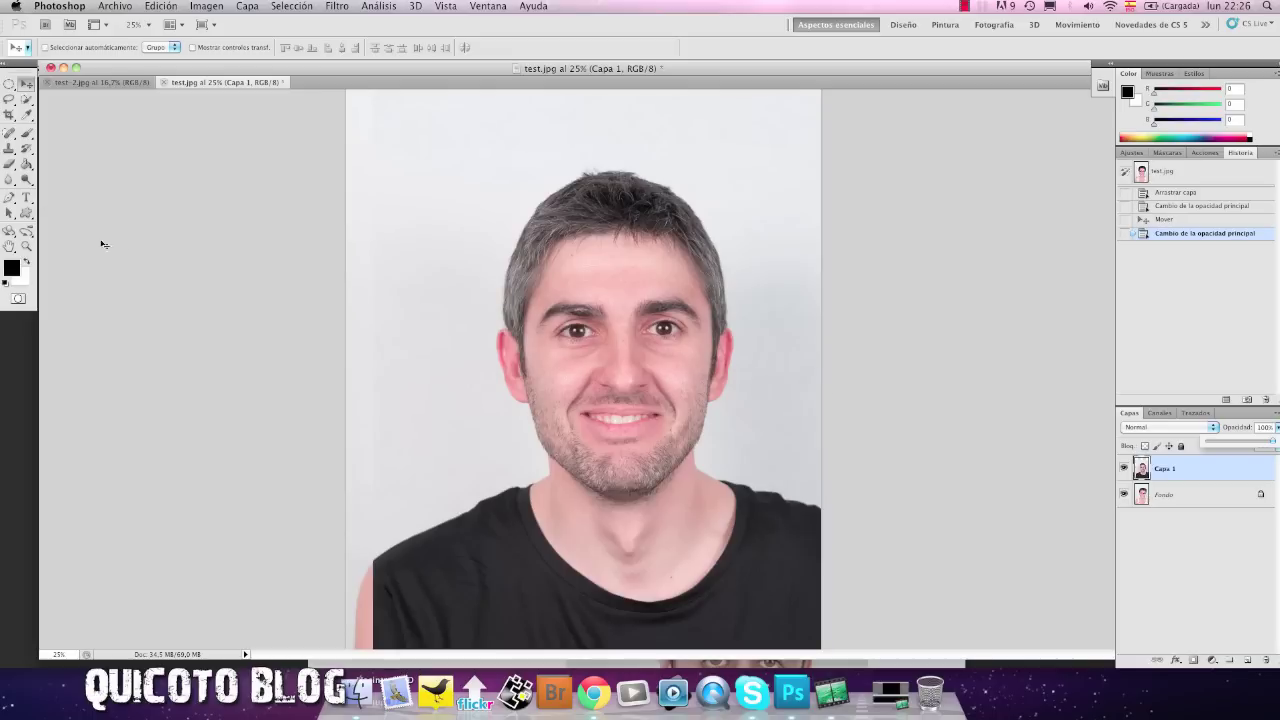
Draw an elliptical selection around the man's mouth and chin and turn it into Capa 1's layer mask.
click(9, 84)
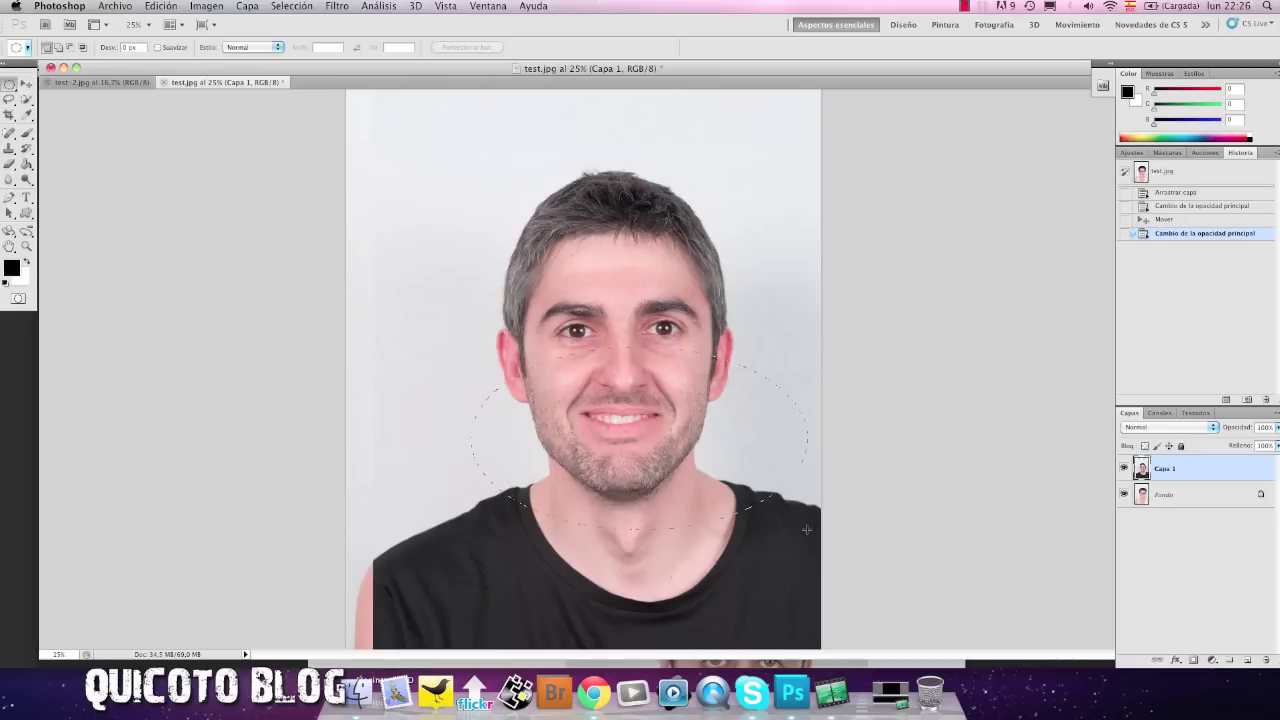
drag(806, 529, 806, 529)
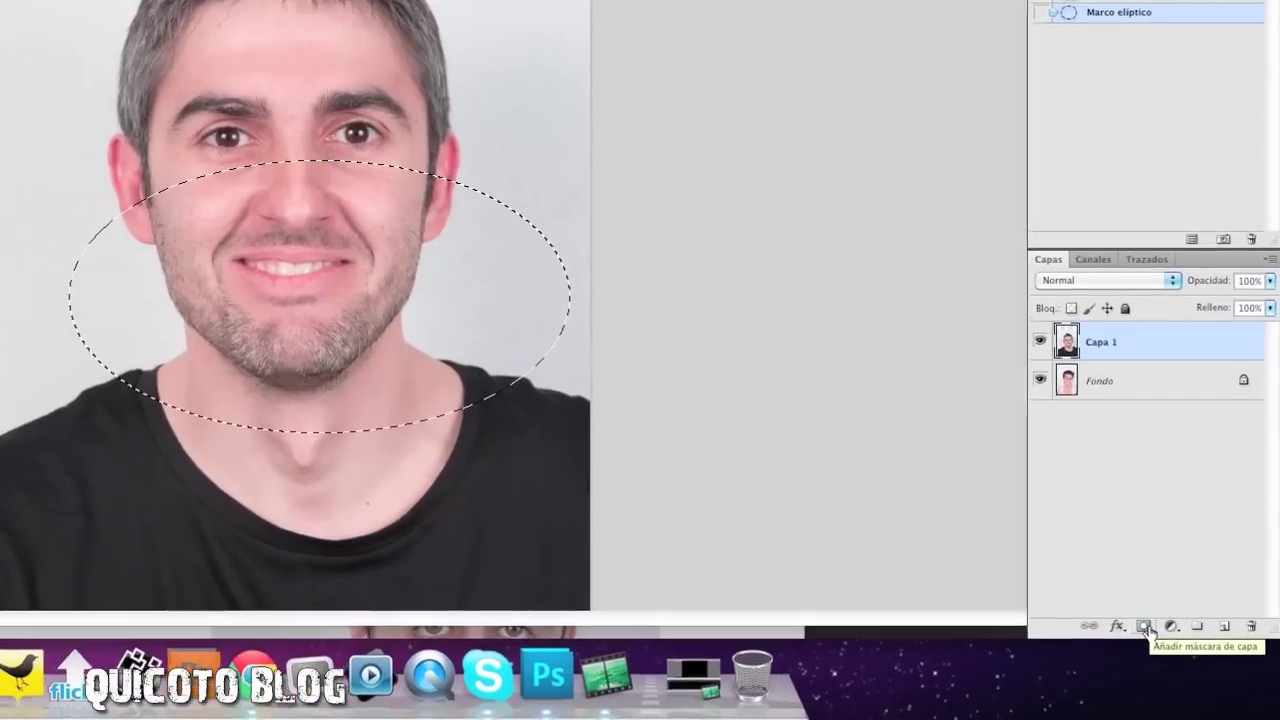
click(1145, 626)
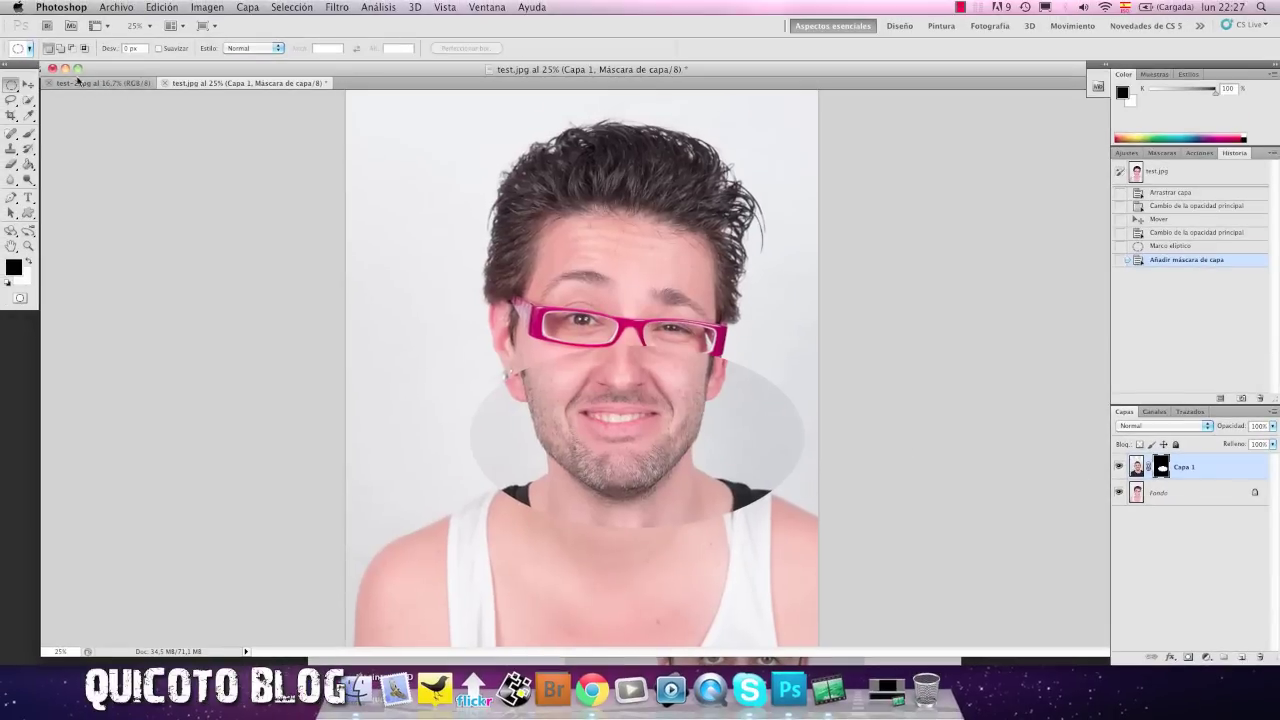
click(28, 84)
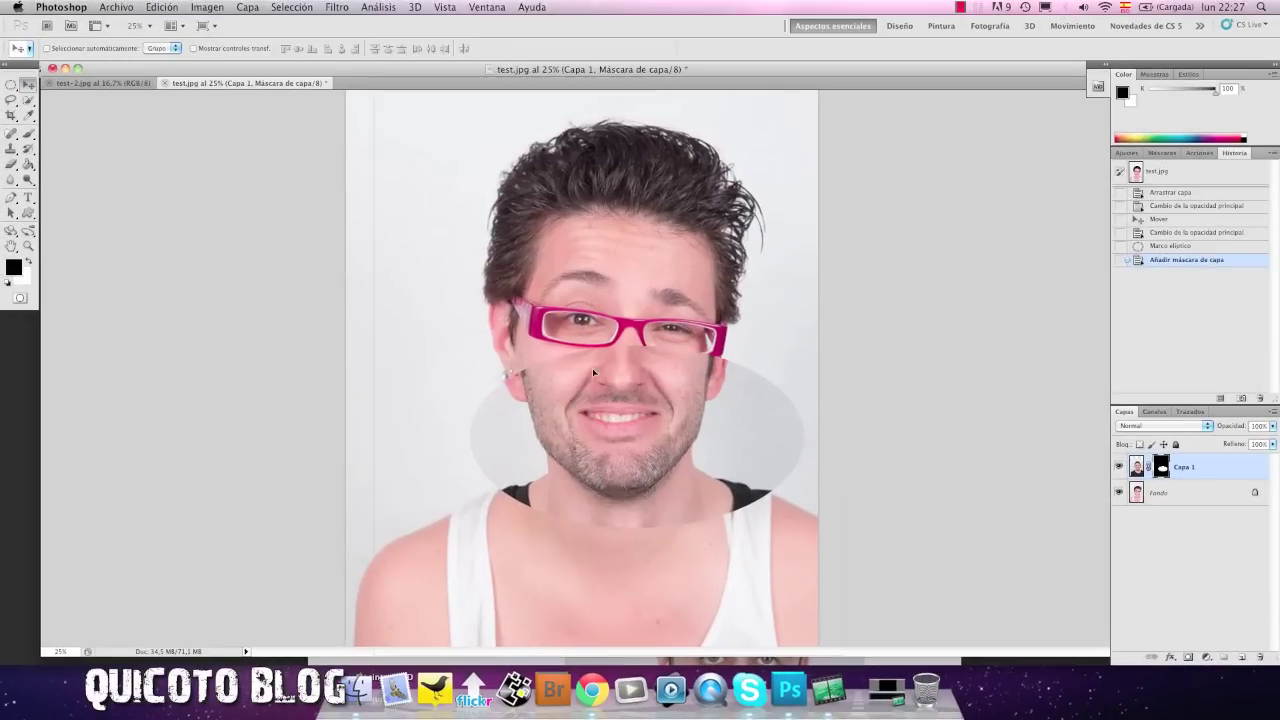
Reposition the masked oval over her lower face, dropping Capa 1 to 77% opacity and back to 100%.
mouse_move(693, 406)
mouse_down()
mouse_move(668, 456)
mouse_move(697, 440)
mouse_up()
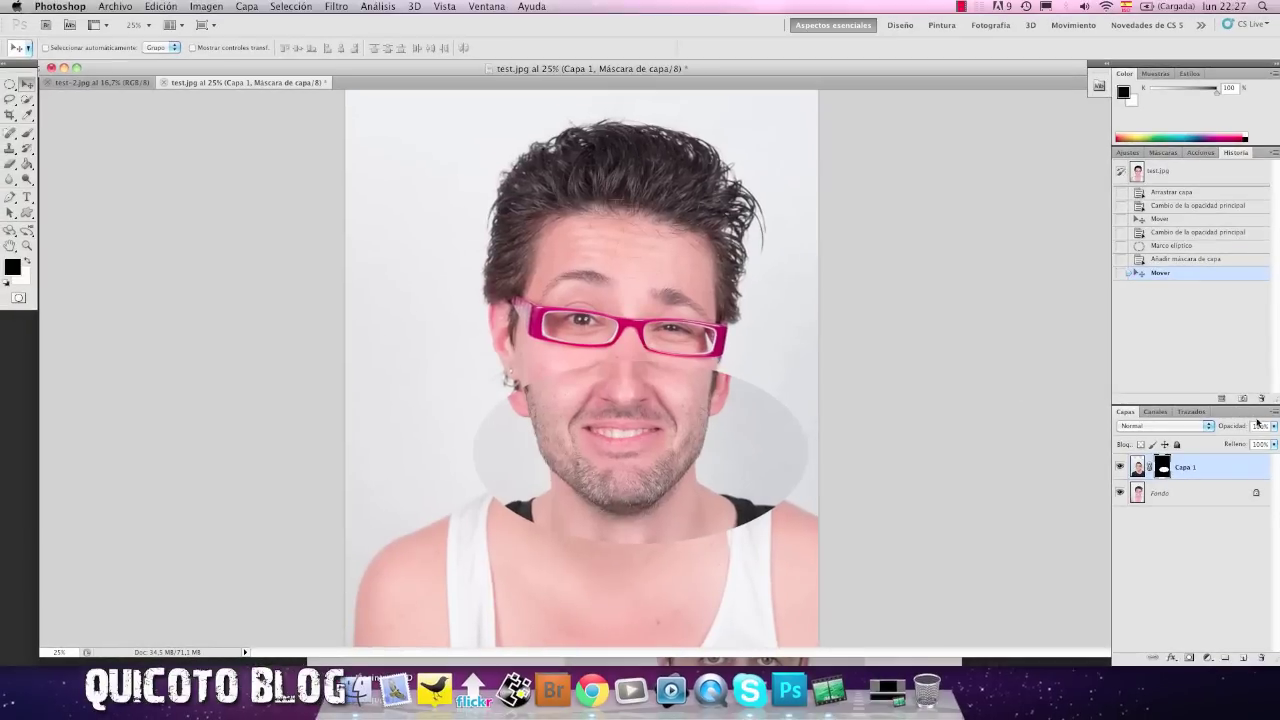
click(1273, 428)
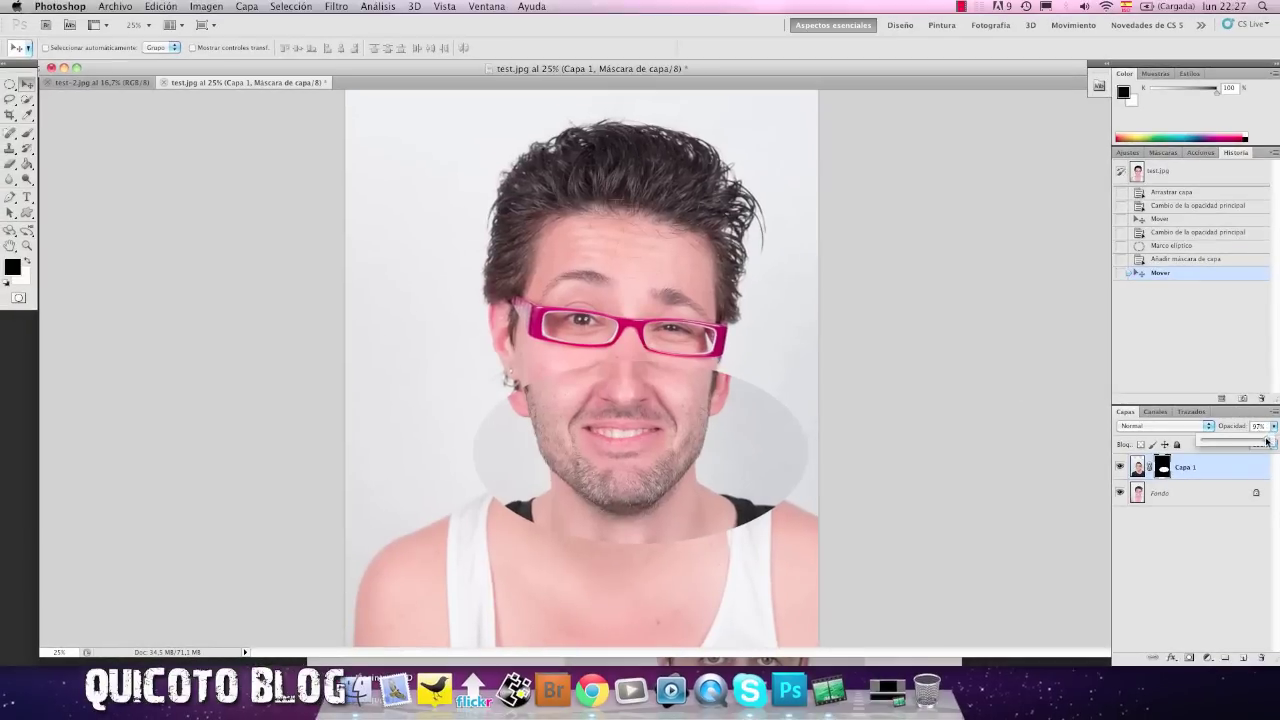
drag(660, 424, 646, 414)
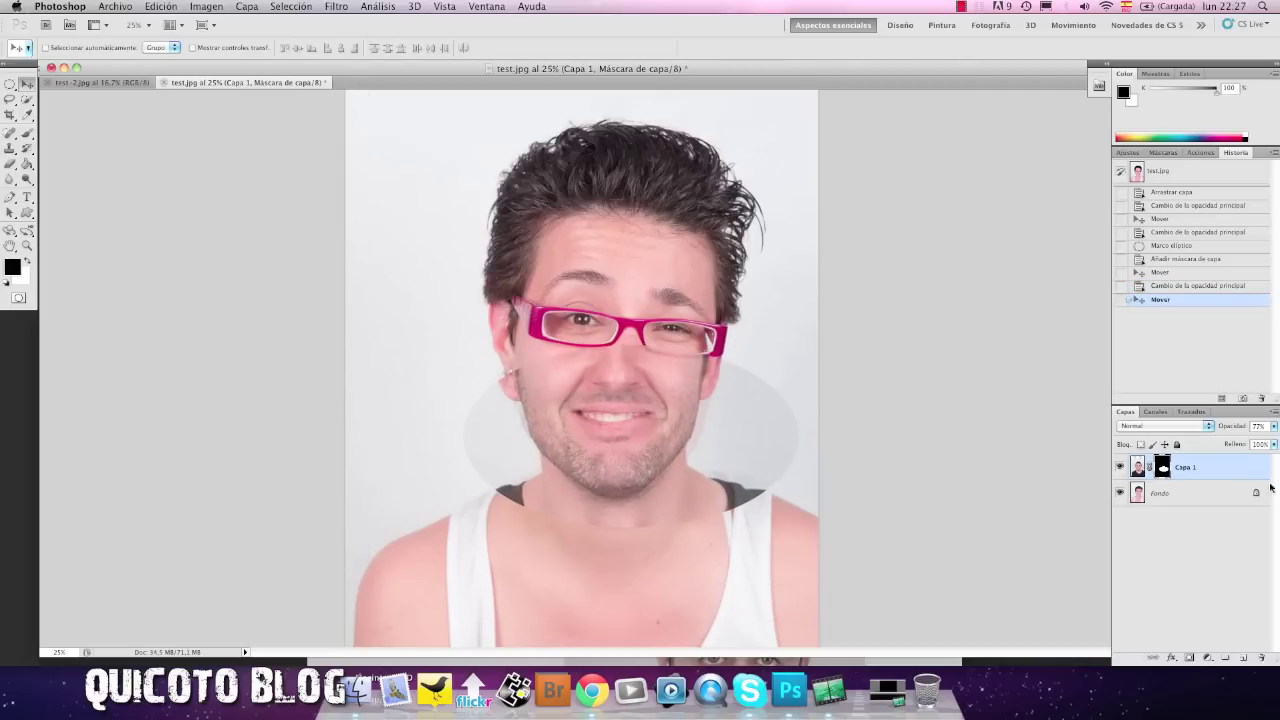
click(1271, 428)
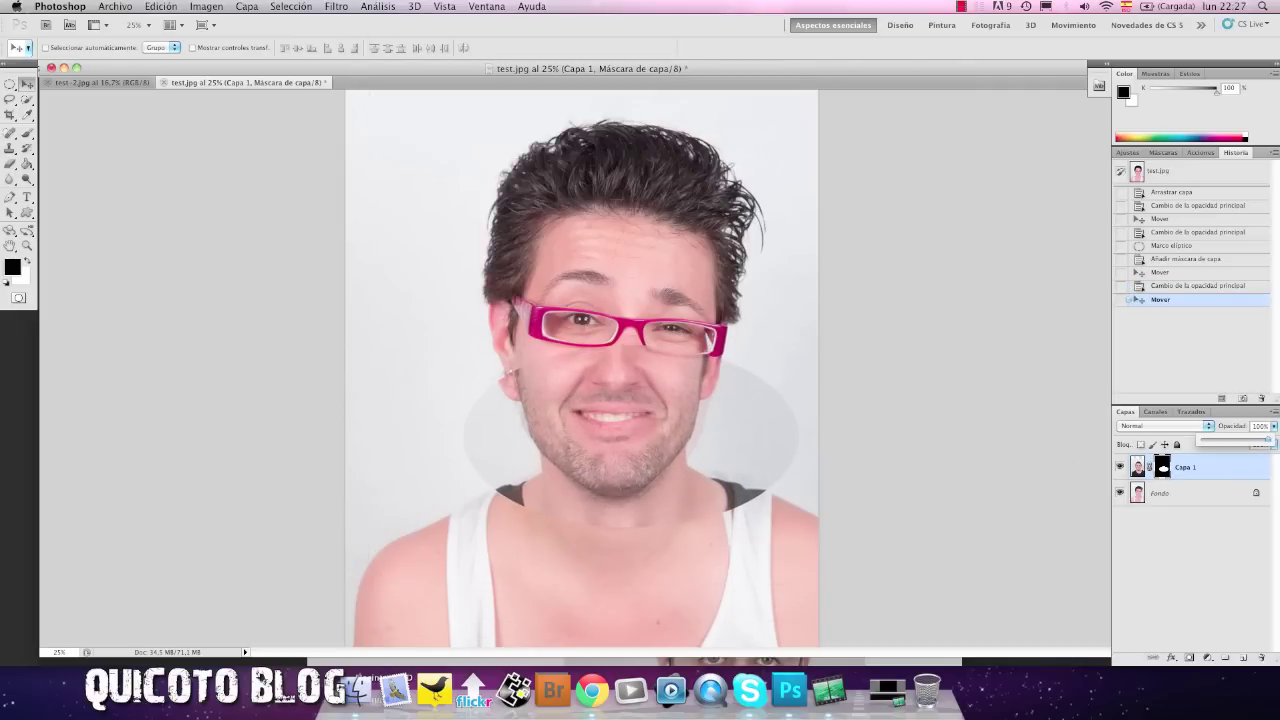
click(27, 133)
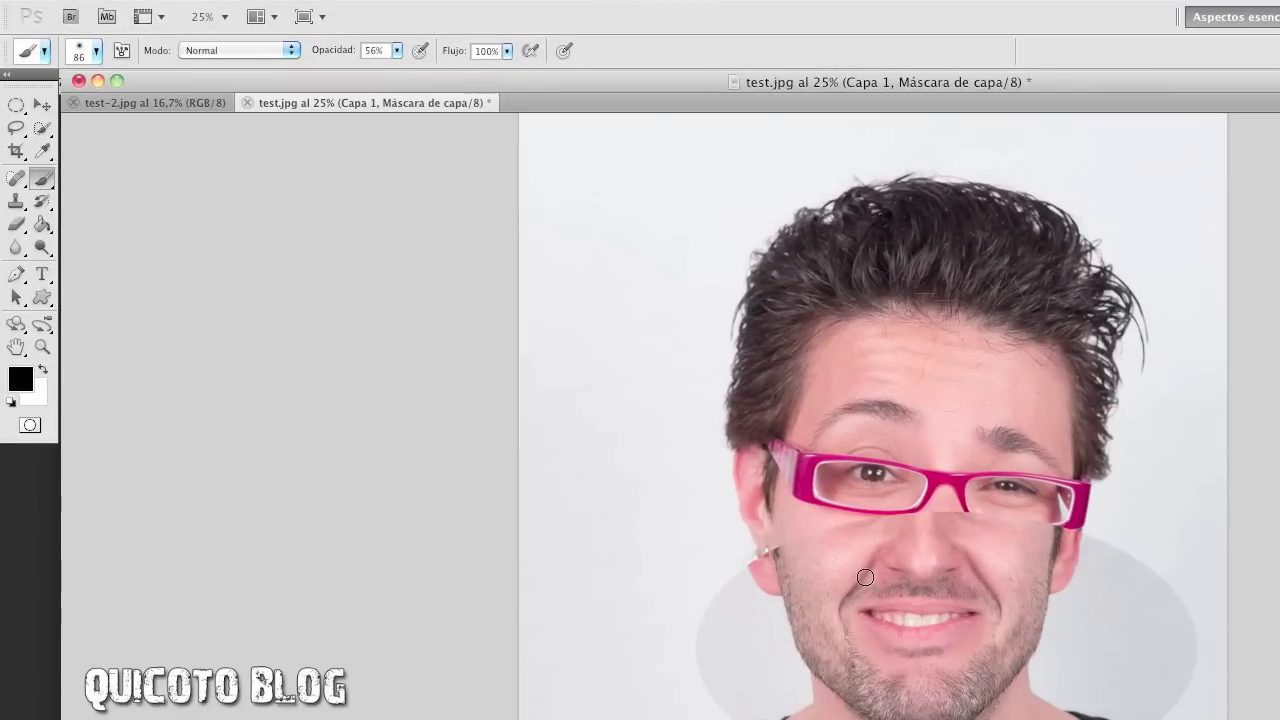
Zoom to 33.3%, enlarge the document window, and set a larger soft 114 px brush.
click(42, 346)
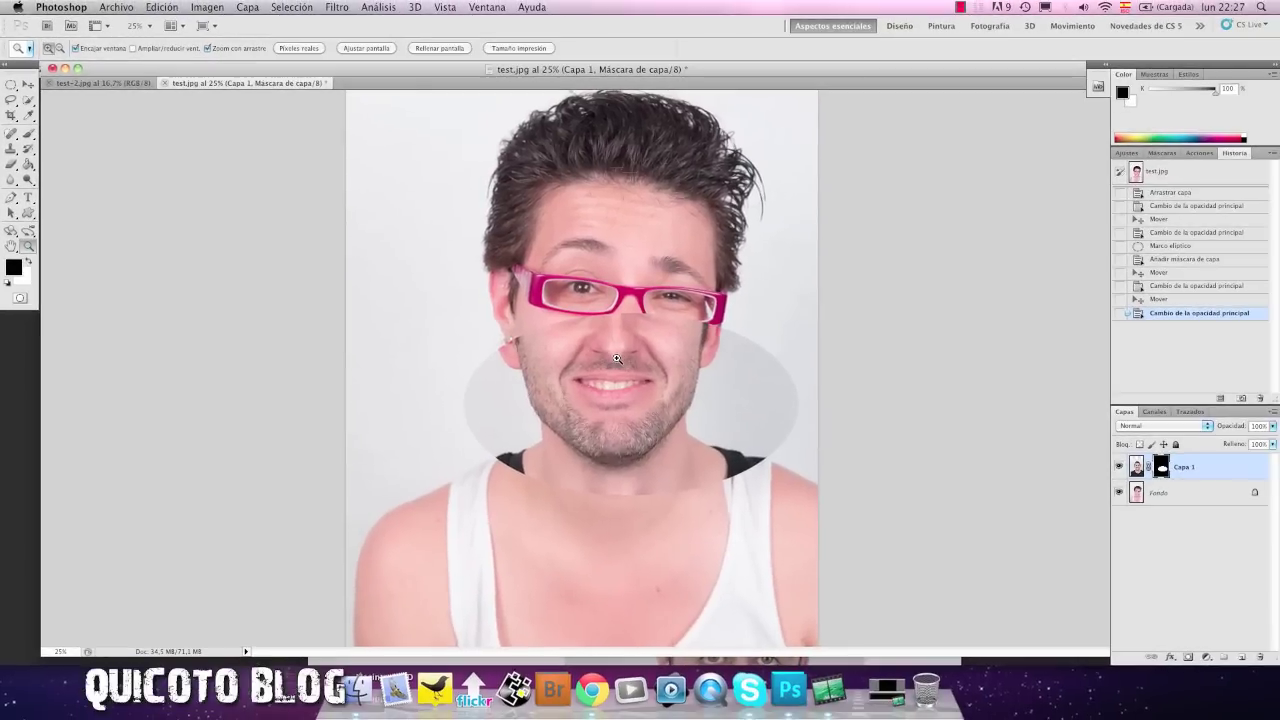
click(506, 397)
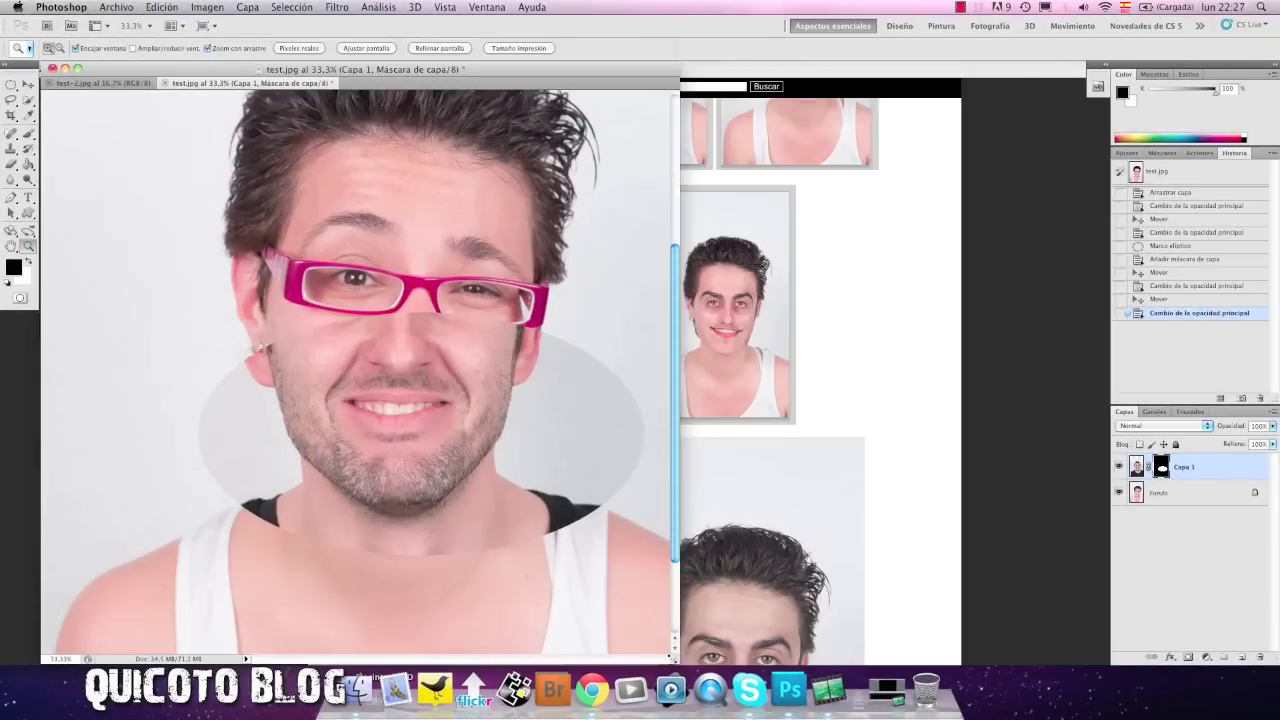
drag(672, 658, 1165, 670)
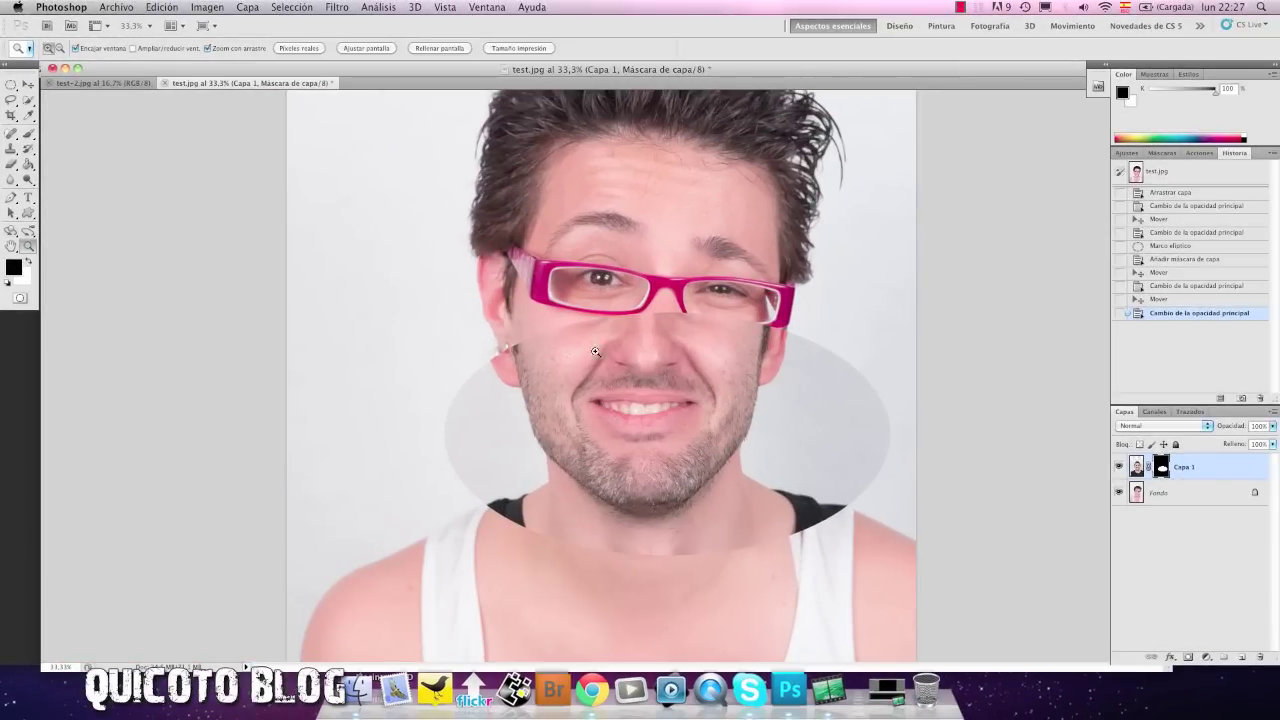
click(28, 133)
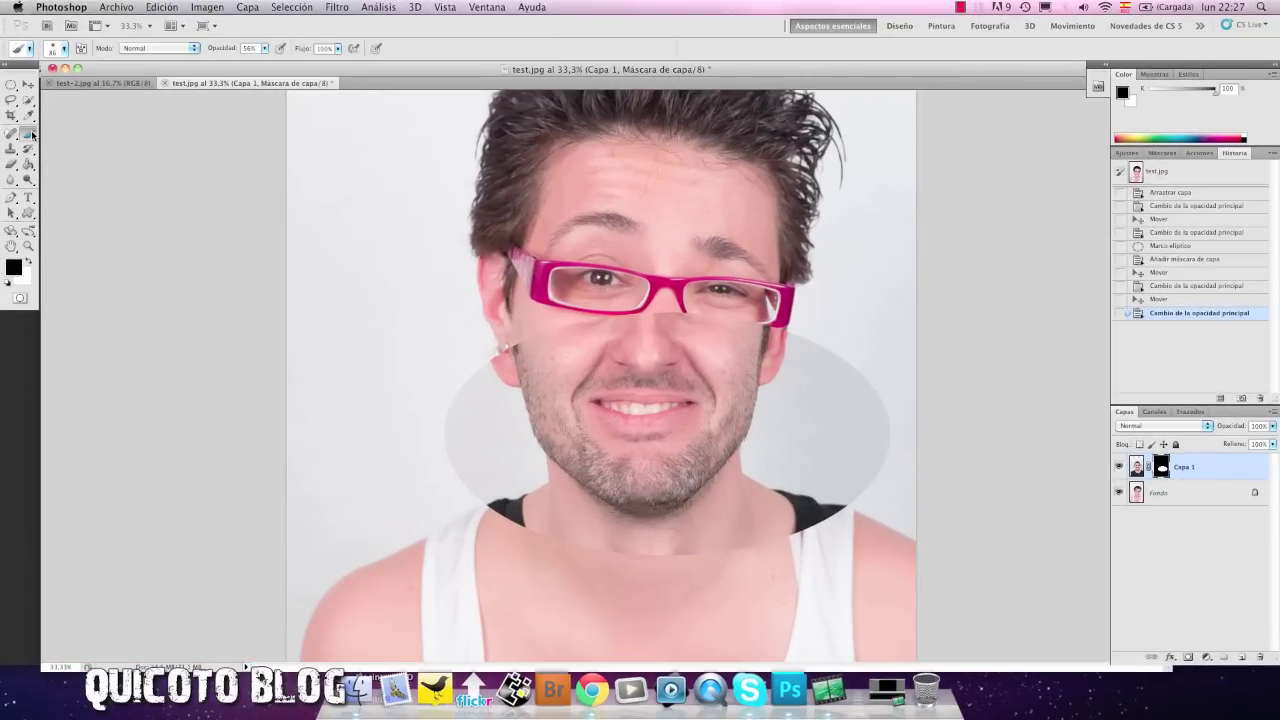
click(62, 50)
drag(66, 89, 76, 87)
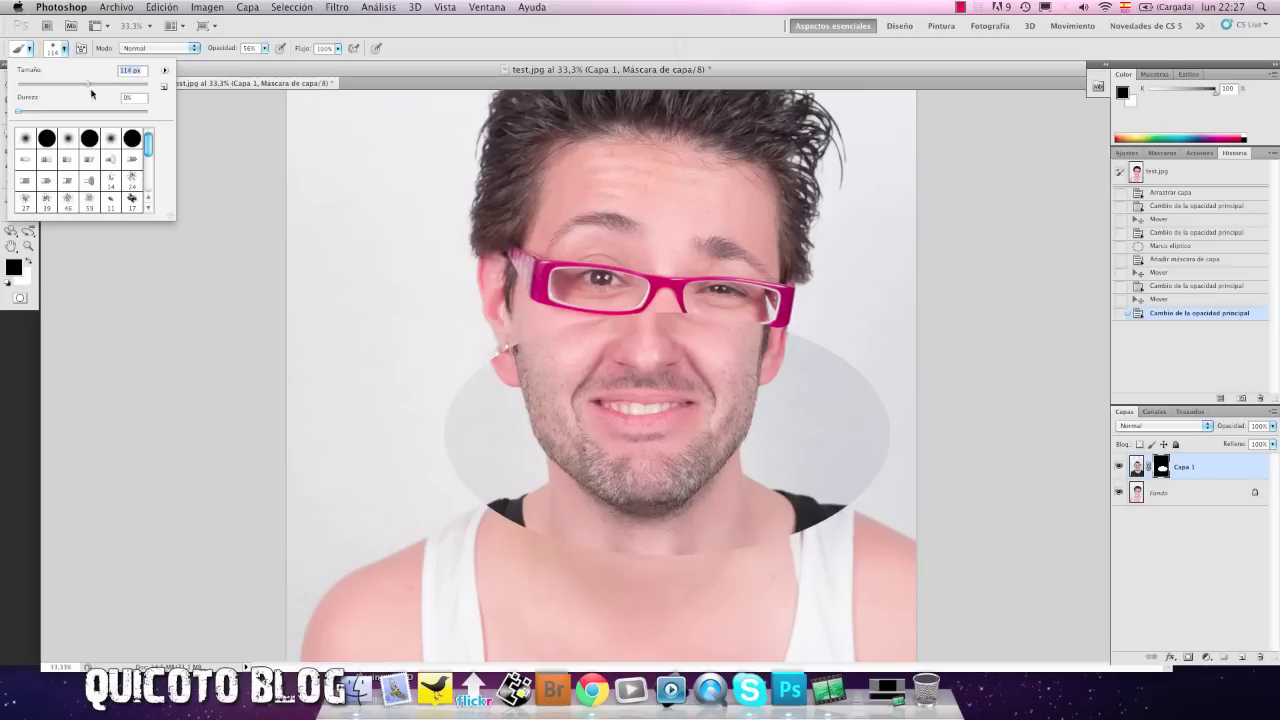
key(Return)
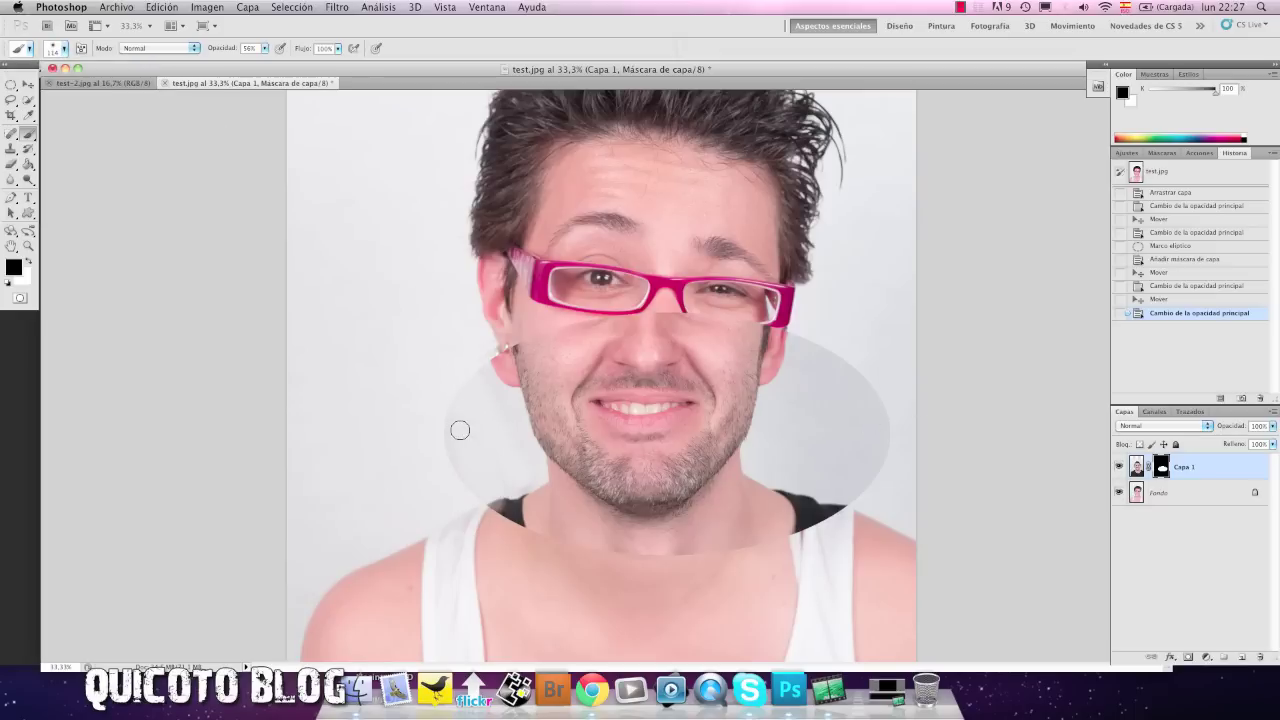
Paint black at 100% brush opacity over the oval edges by the shoulders, neck and right jaw.
drag(477, 400, 458, 430)
click(265, 50)
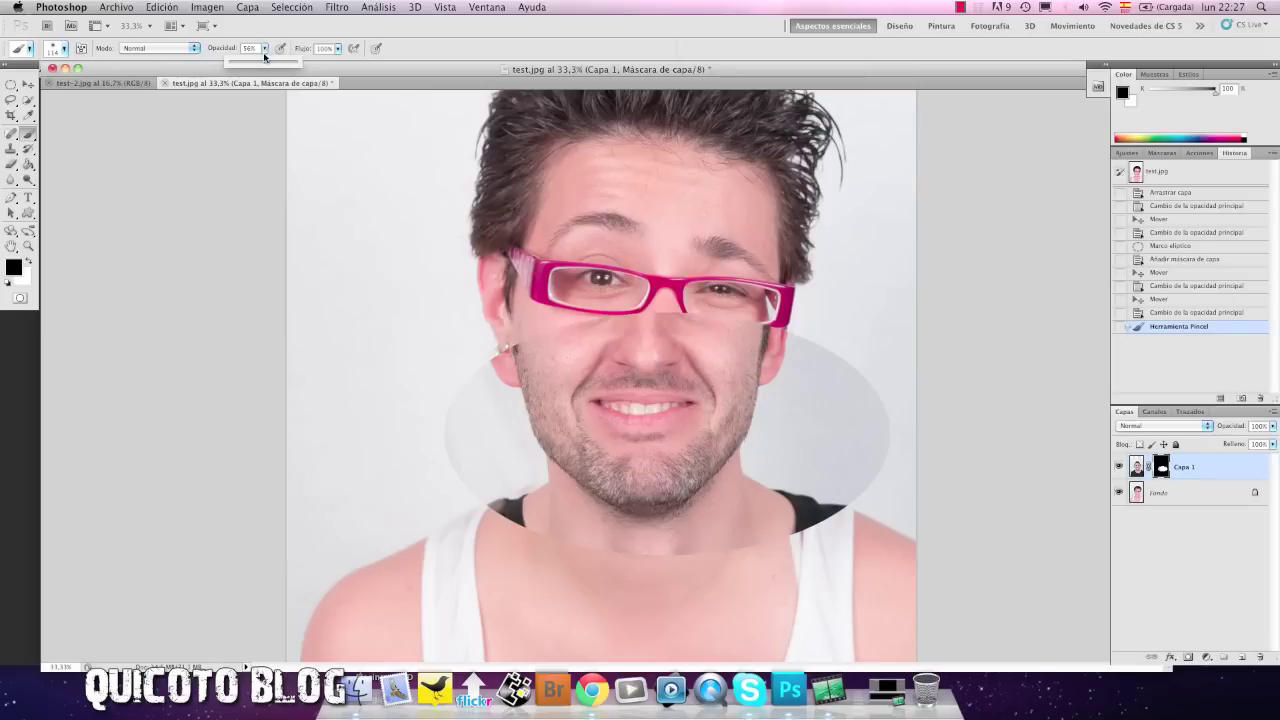
click(455, 420)
drag(455, 425, 457, 440)
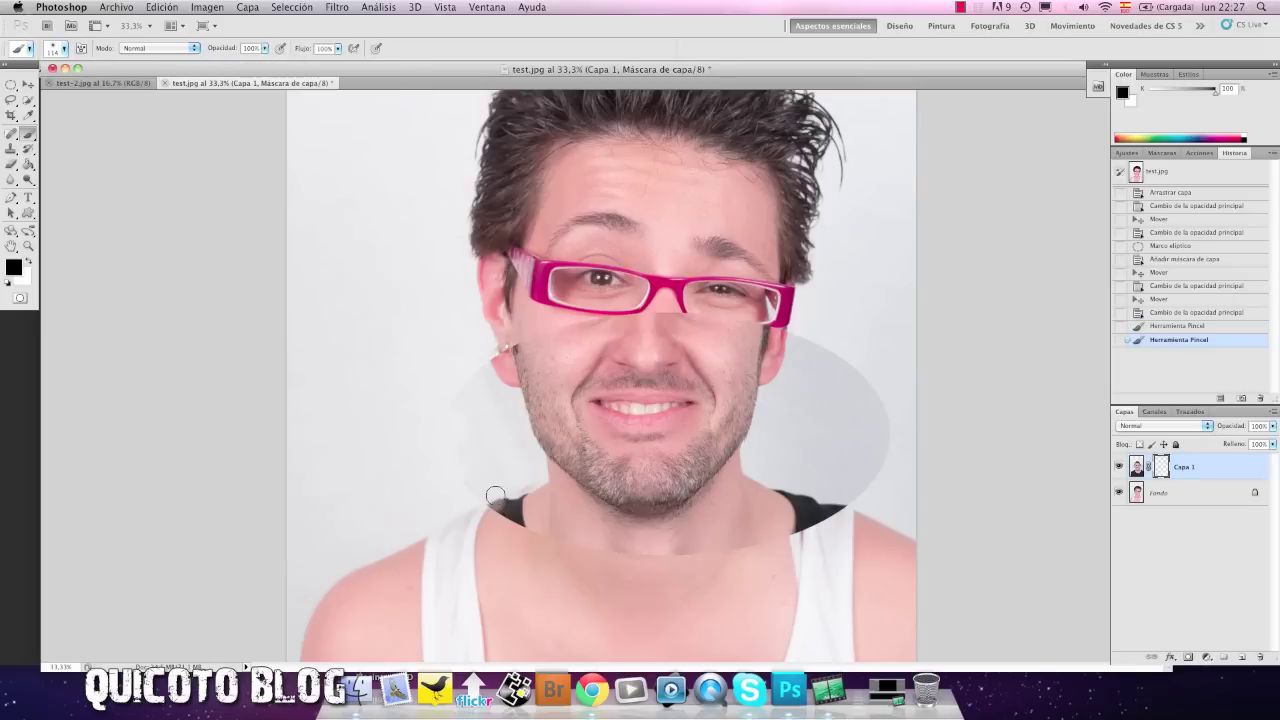
mouse_move(583, 520)
mouse_down()
mouse_move(825, 490)
mouse_move(875, 454)
mouse_move(886, 409)
mouse_move(823, 494)
mouse_move(826, 443)
mouse_move(793, 358)
mouse_move(740, 340)
mouse_move(709, 310)
mouse_move(620, 312)
mouse_move(483, 373)
mouse_move(480, 463)
mouse_move(551, 547)
mouse_move(501, 514)
mouse_move(516, 523)
mouse_move(497, 385)
mouse_move(501, 412)
mouse_move(559, 488)
mouse_move(680, 534)
mouse_up()
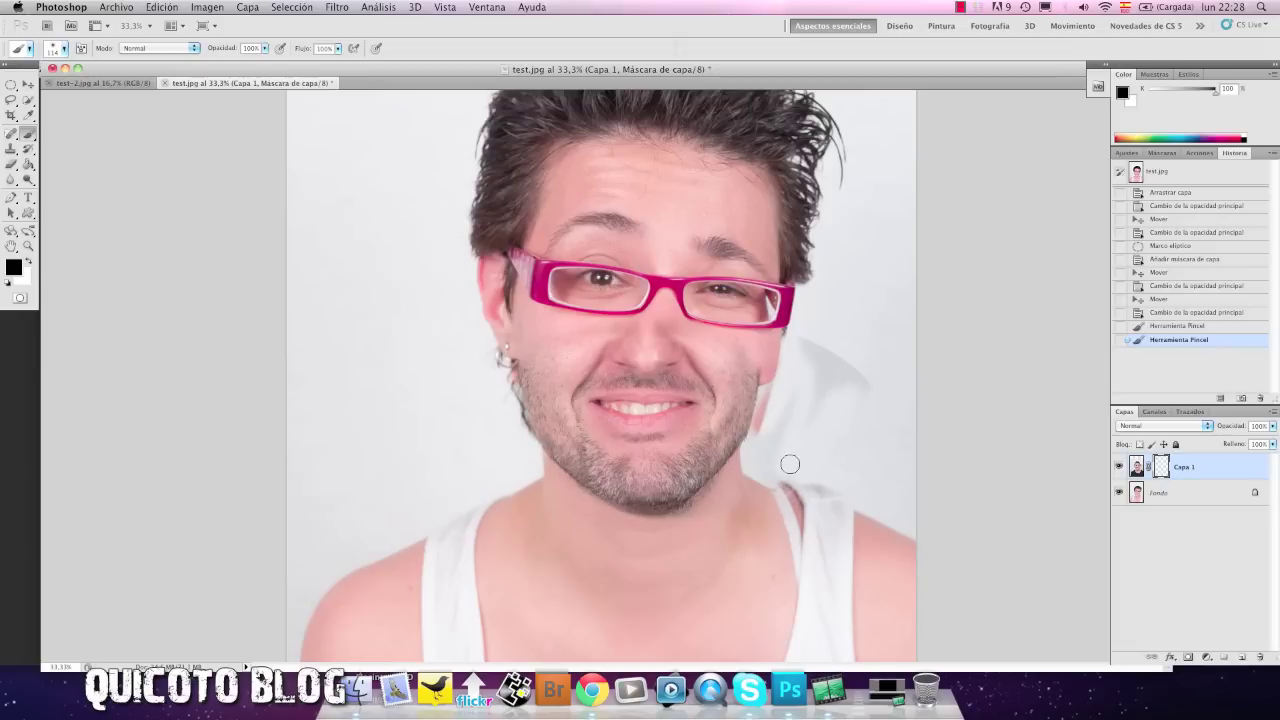
mouse_move(860, 373)
mouse_down()
mouse_move(823, 377)
mouse_move(809, 344)
mouse_move(758, 437)
mouse_move(781, 327)
mouse_move(742, 478)
mouse_move(780, 463)
mouse_move(796, 493)
mouse_up()
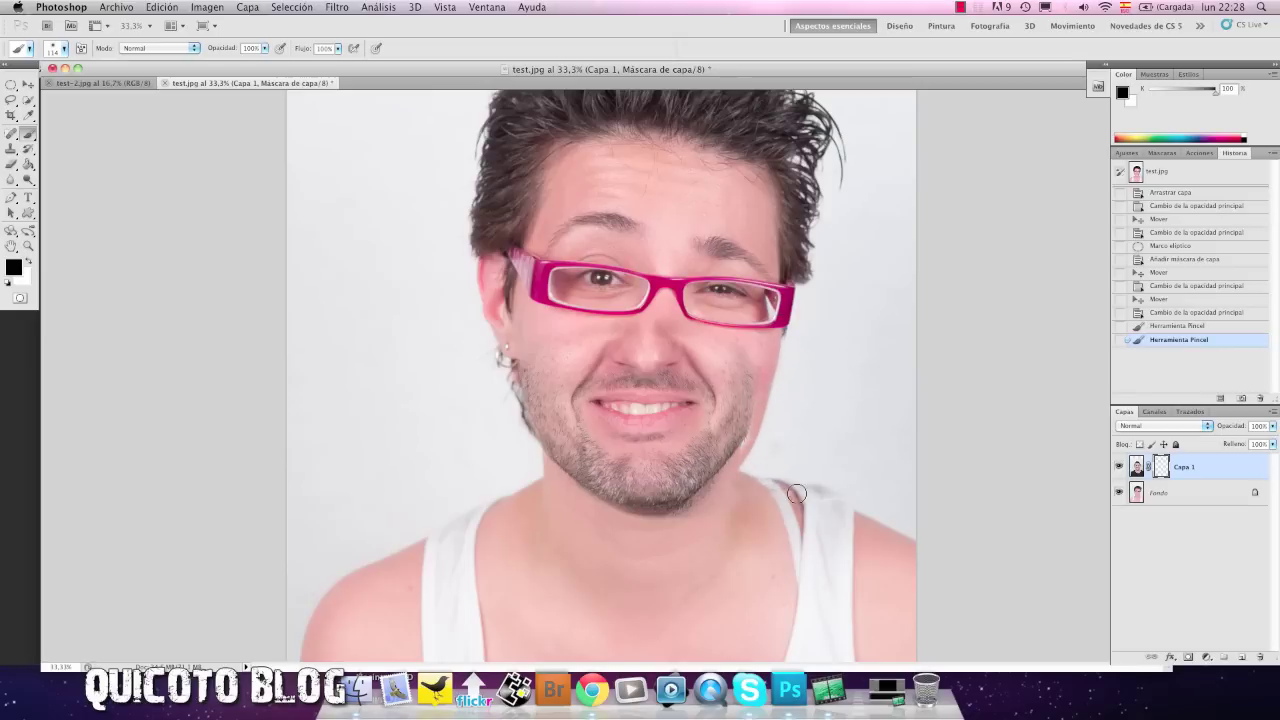
mouse_move(759, 441)
mouse_down()
mouse_move(744, 462)
mouse_move(779, 512)
mouse_move(767, 491)
mouse_move(851, 488)
mouse_move(691, 563)
mouse_move(626, 552)
mouse_up()
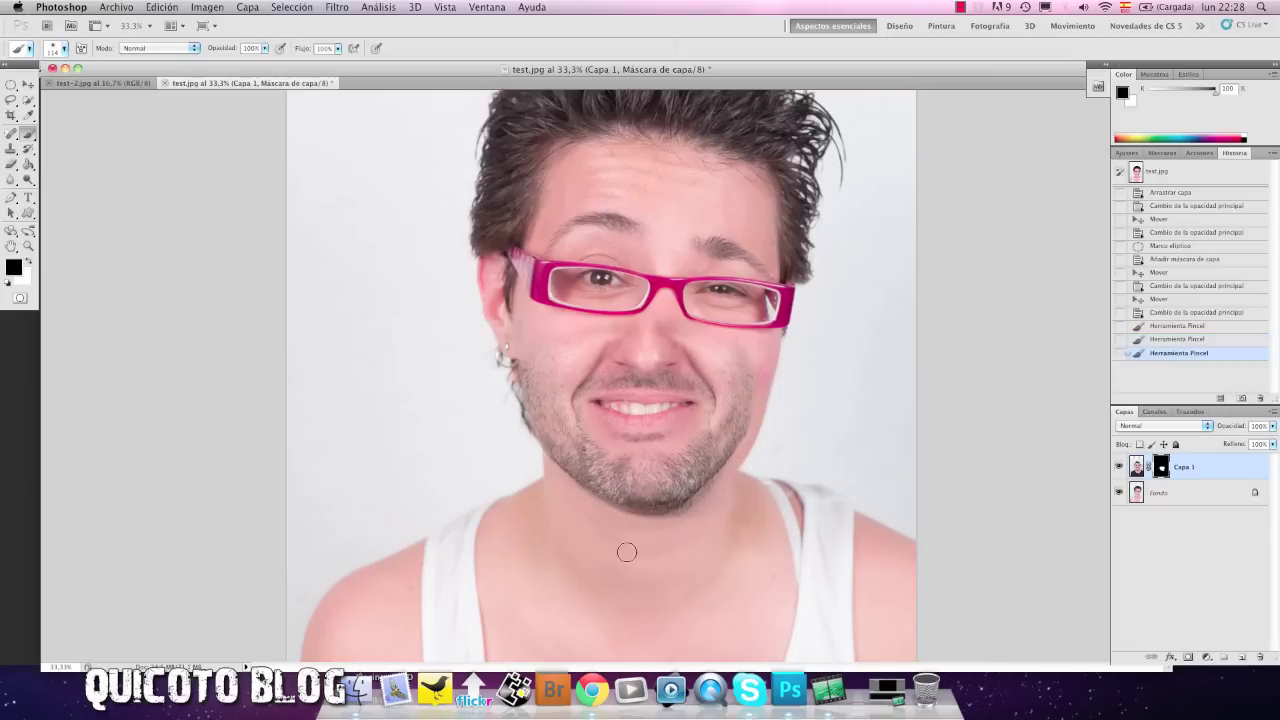
Nudge Capa 1 slightly right with the Move tool, then reselect the Brush.
click(28, 84)
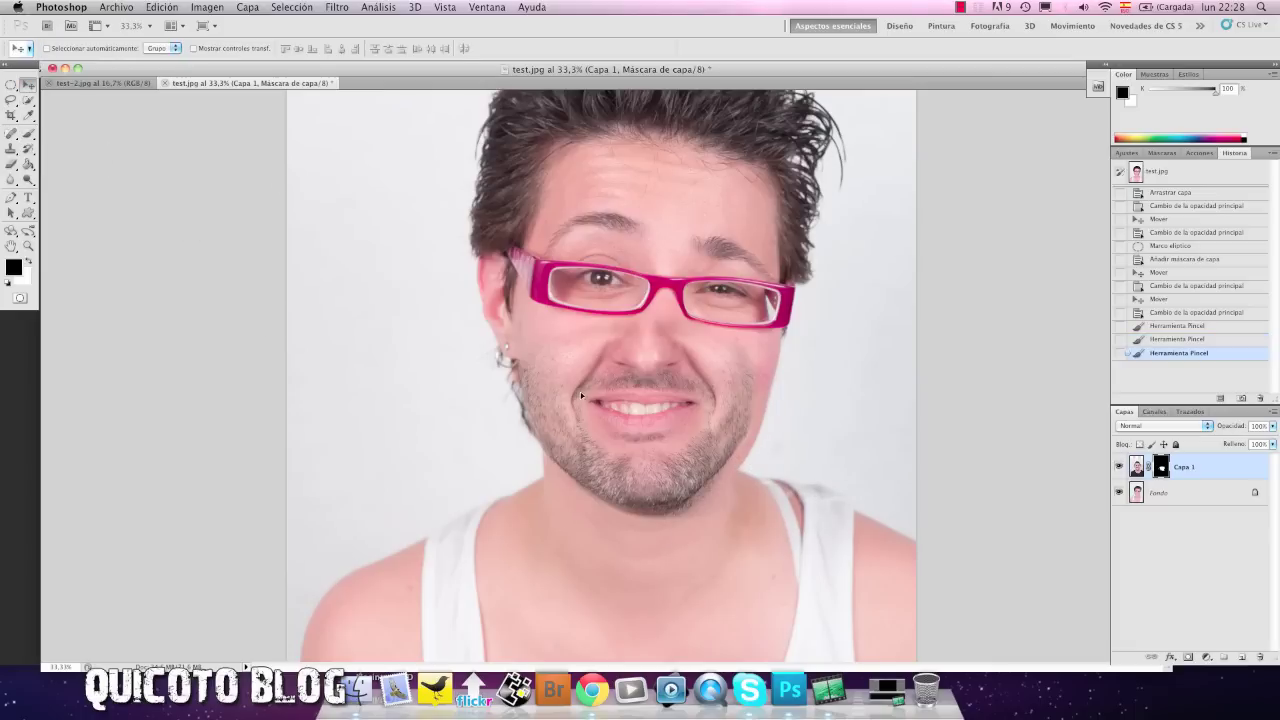
drag(655, 451, 658, 445)
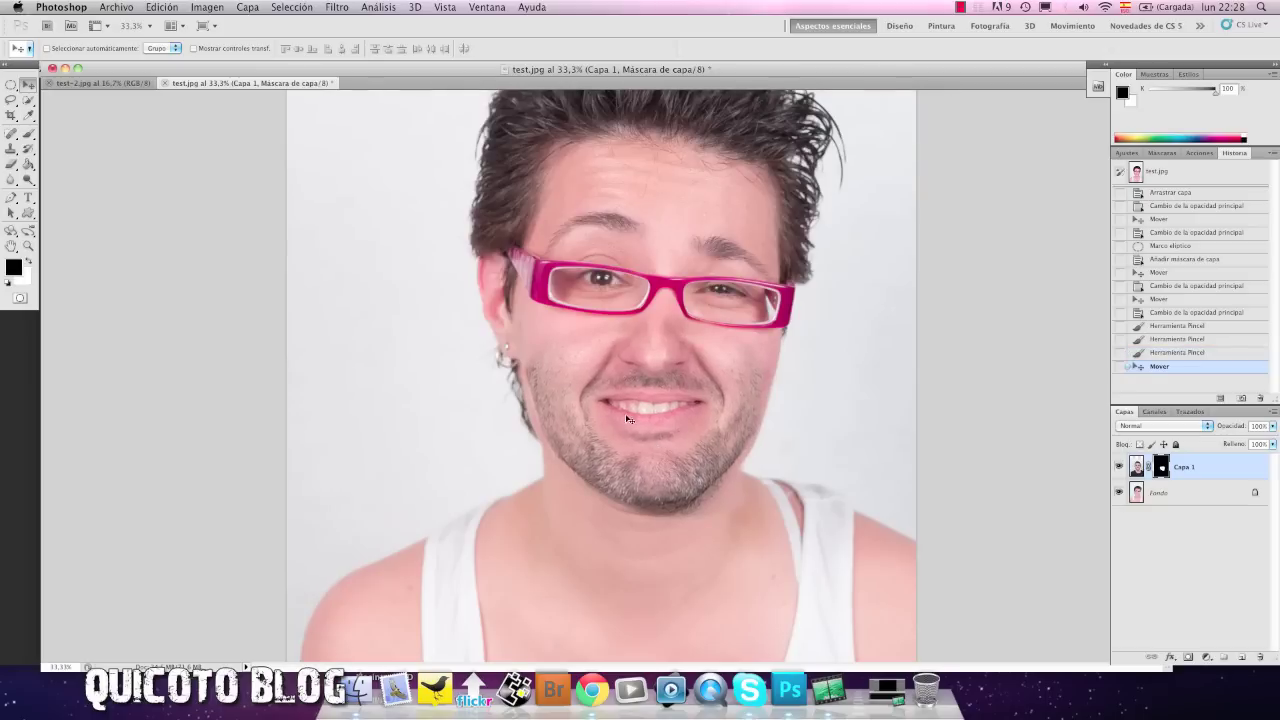
click(28, 133)
click(265, 49)
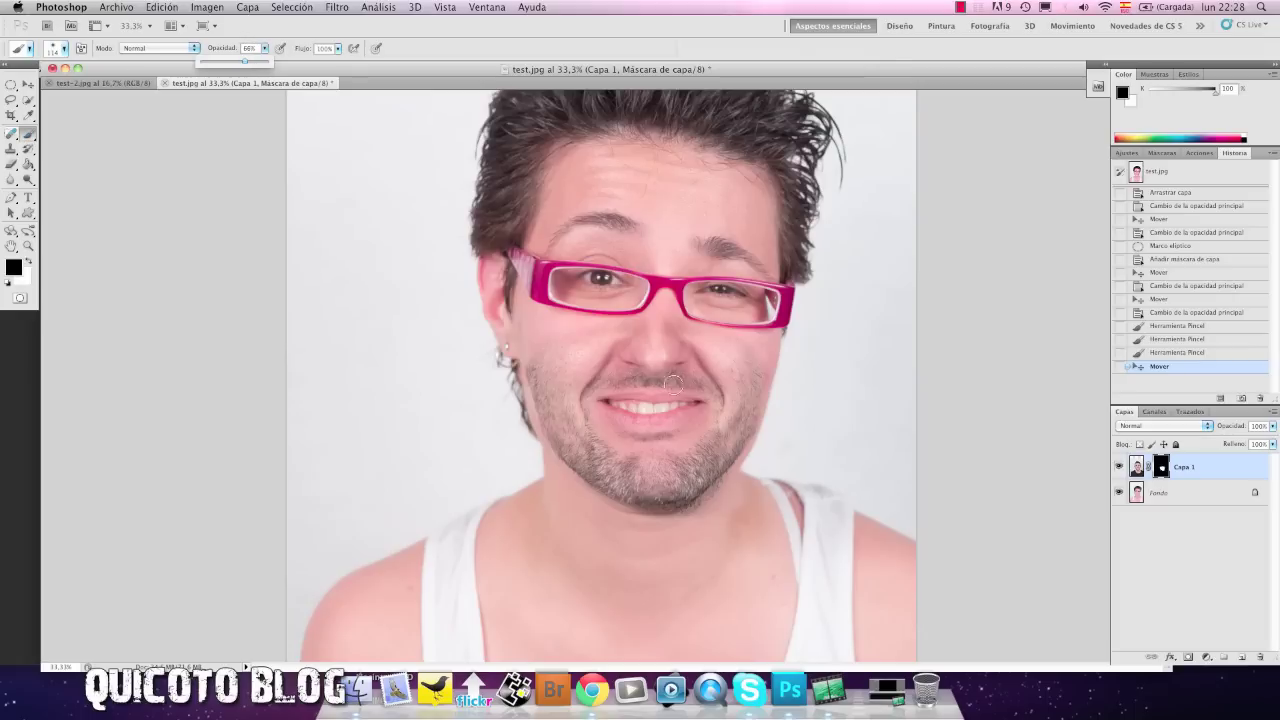
Set brush opacity to 66% and soften the mask near the left cheek.
click(531, 357)
click(531, 354)
click(583, 346)
click(600, 345)
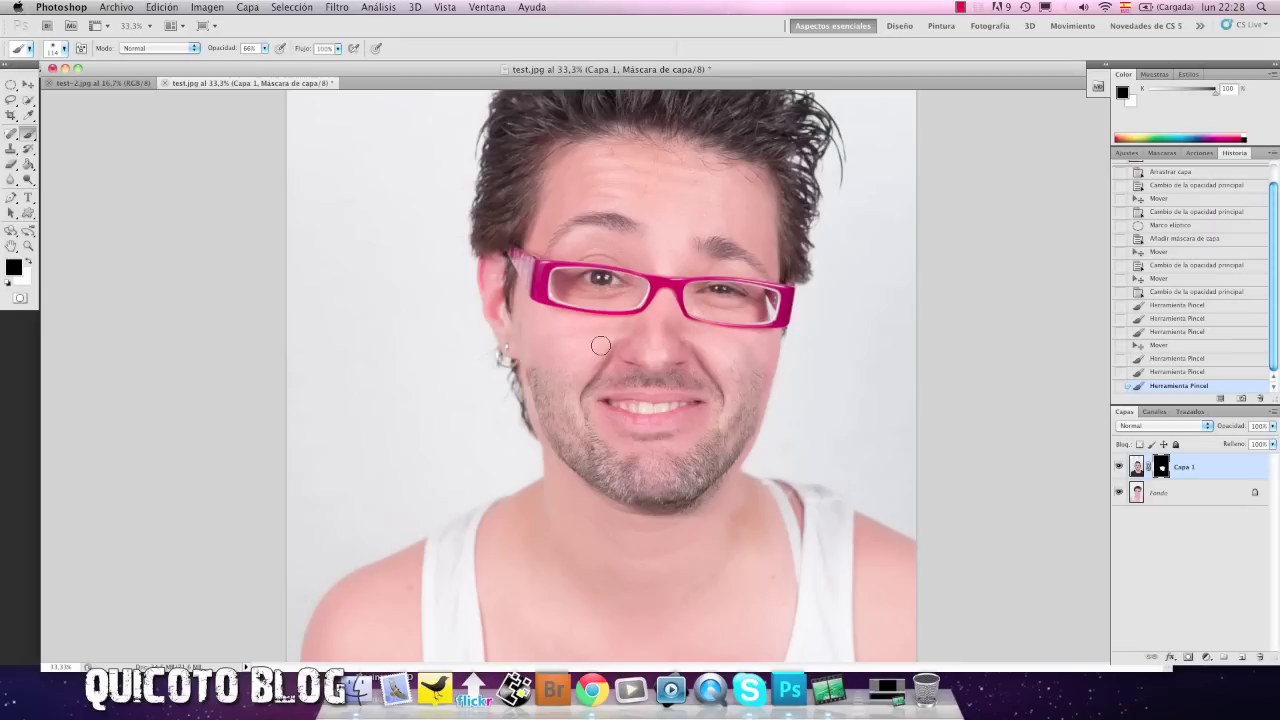
Lower brush flow to 73%, blend the cheek and jawline edges, then invert the mask with Cmd+I.
click(338, 49)
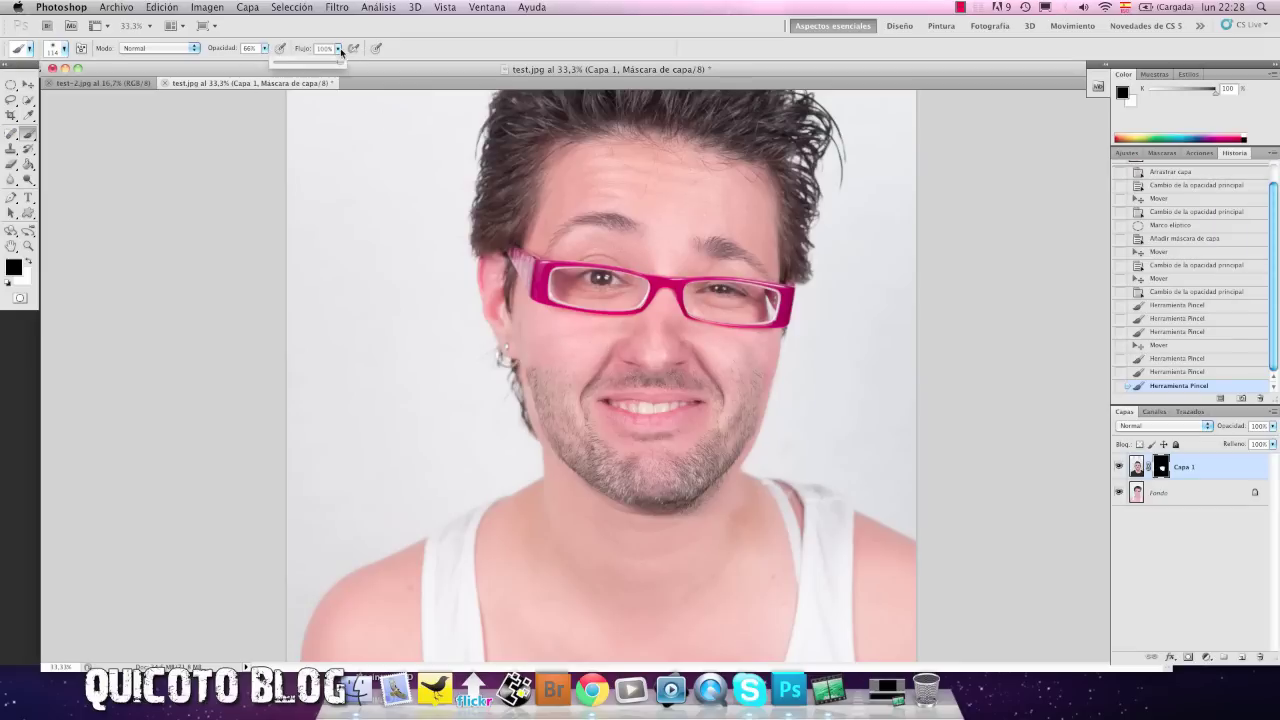
click(757, 401)
click(753, 367)
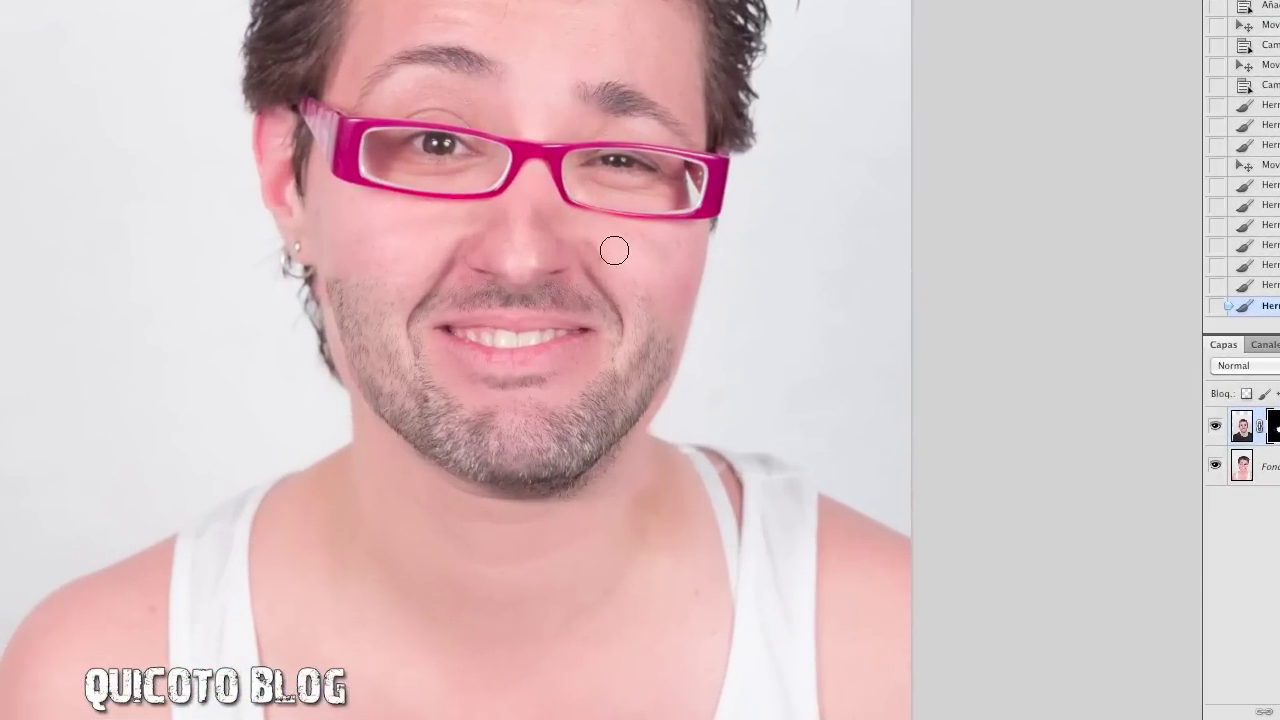
click(605, 245)
click(546, 223)
click(330, 255)
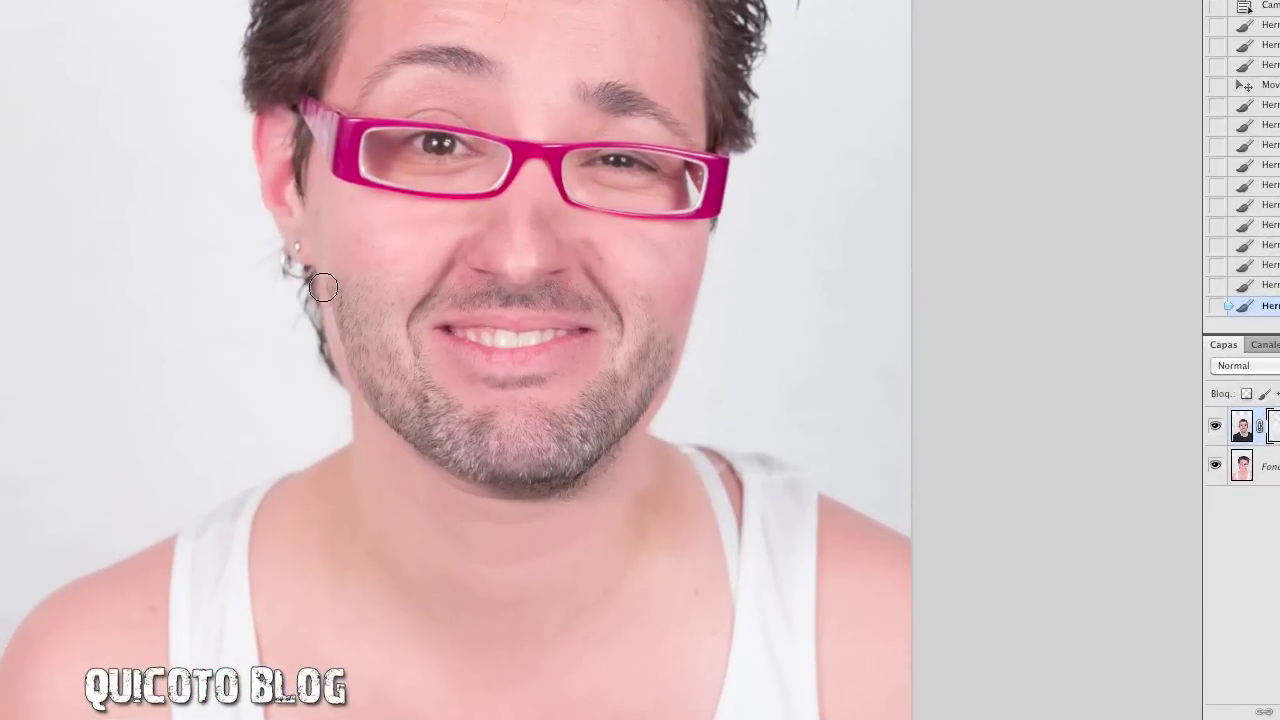
click(325, 320)
click(343, 386)
click(434, 466)
click(548, 509)
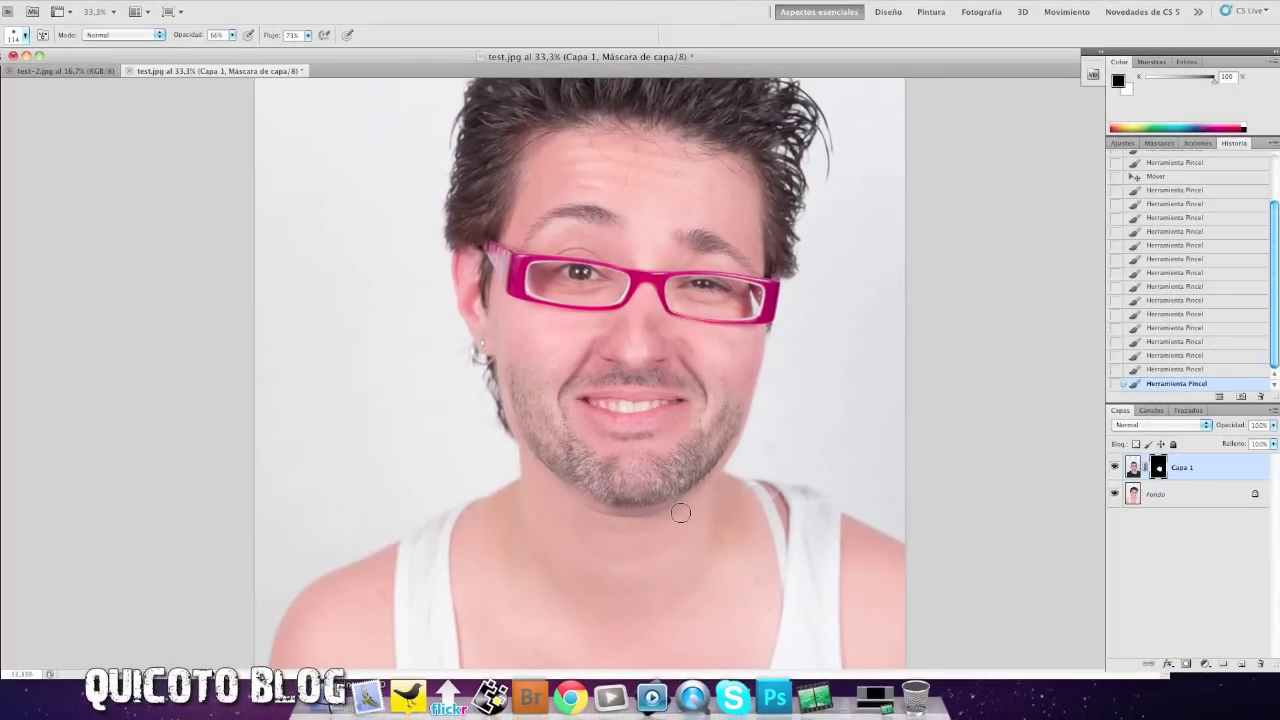
key(ctrl+i)
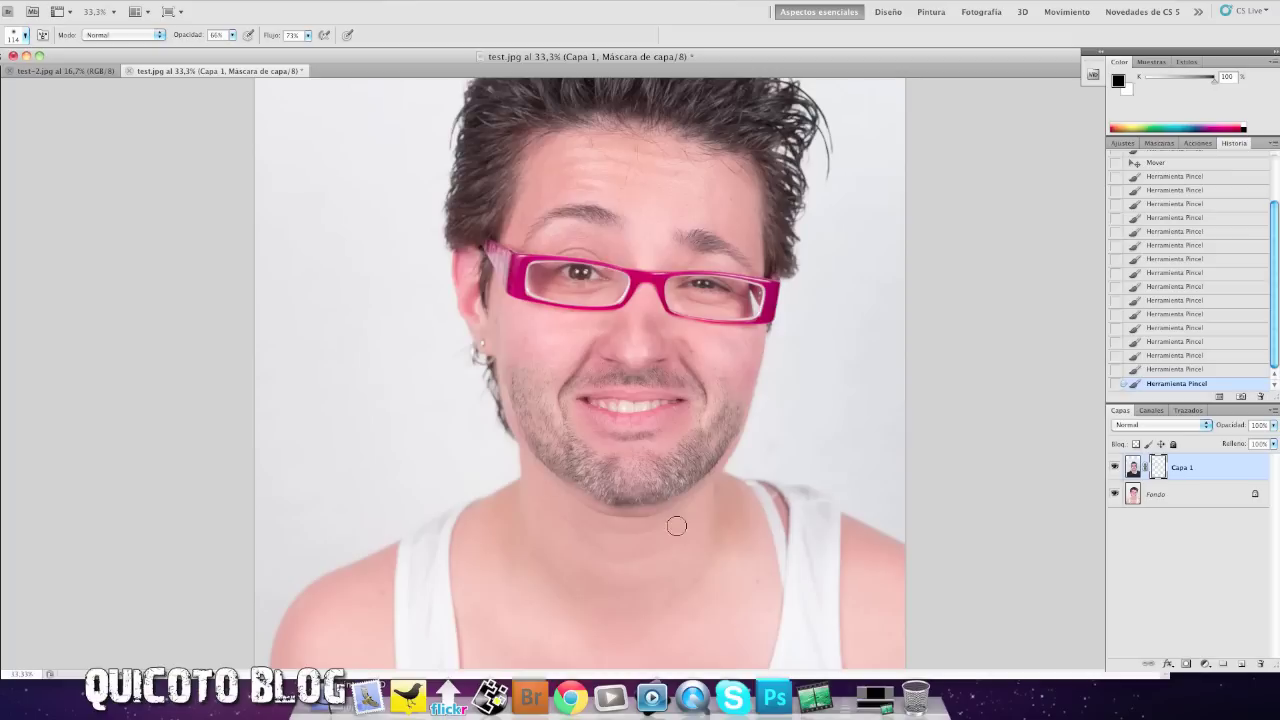
key(ctrl+i)
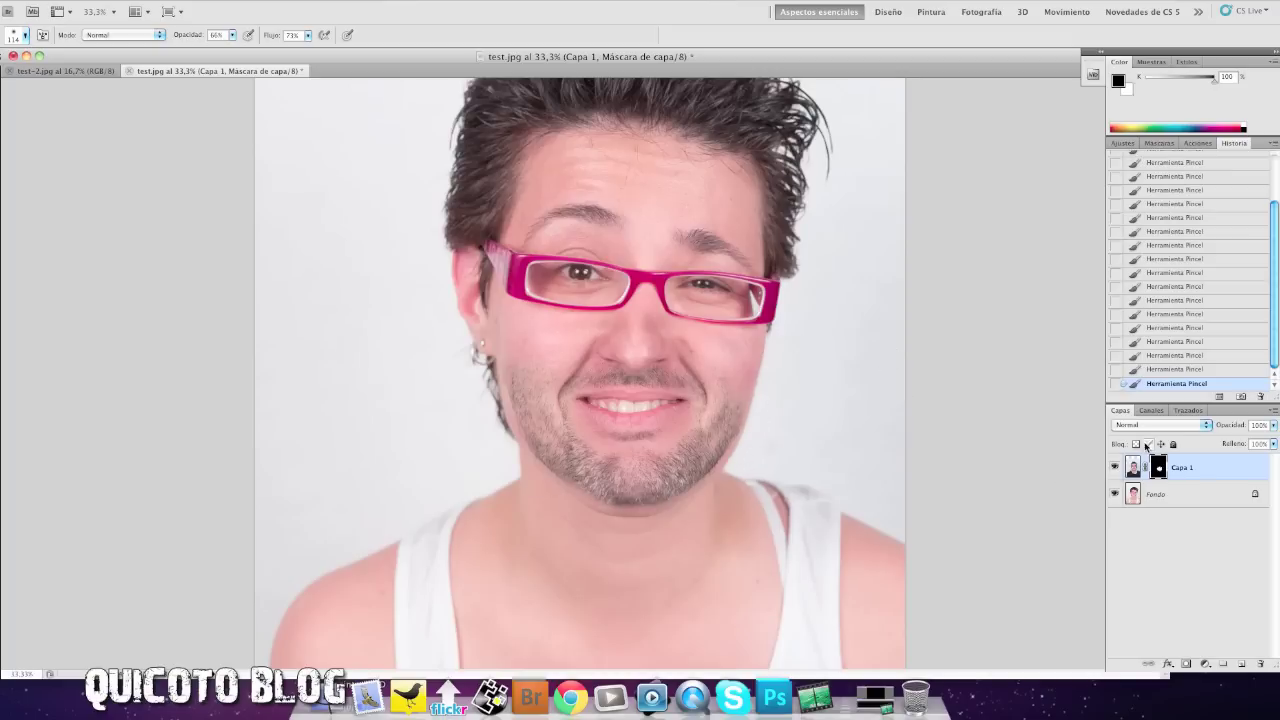
Toggle Capa 1's visibility twice to compare, then Alt-click its mask thumbnail to view the mask.
click(1115, 467)
click(1115, 467)
click(1115, 467)
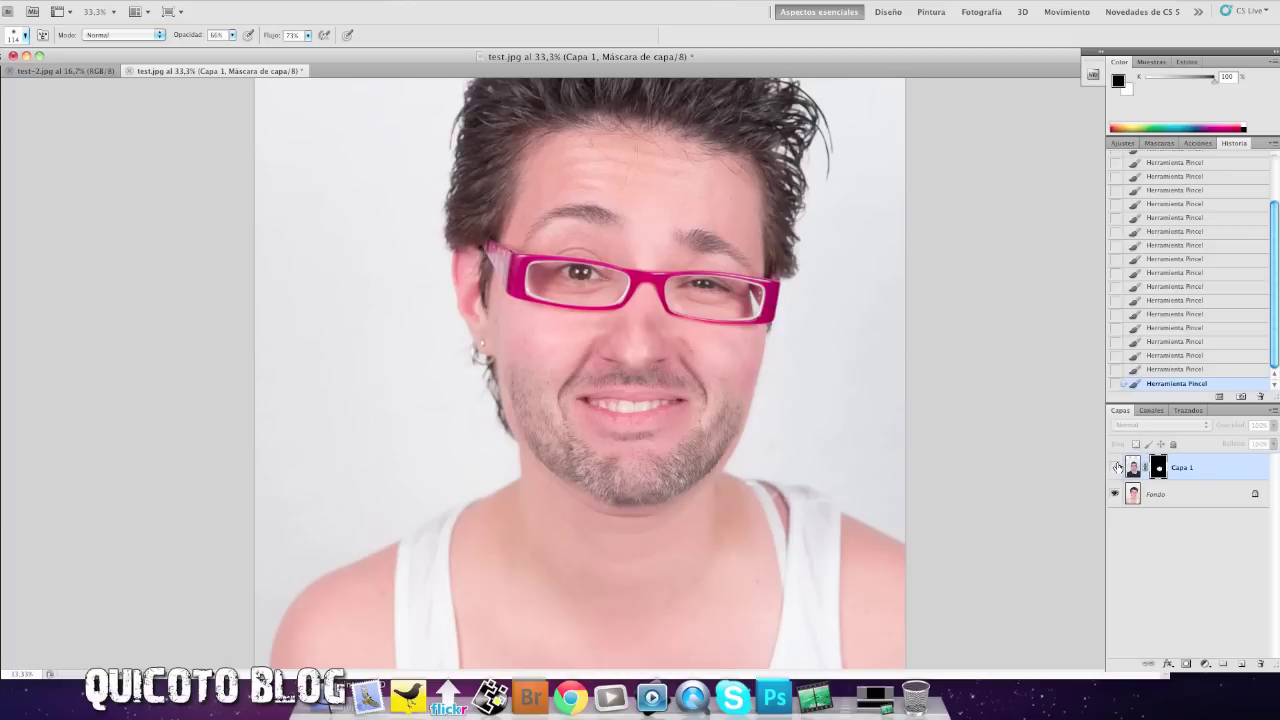
click(1116, 467)
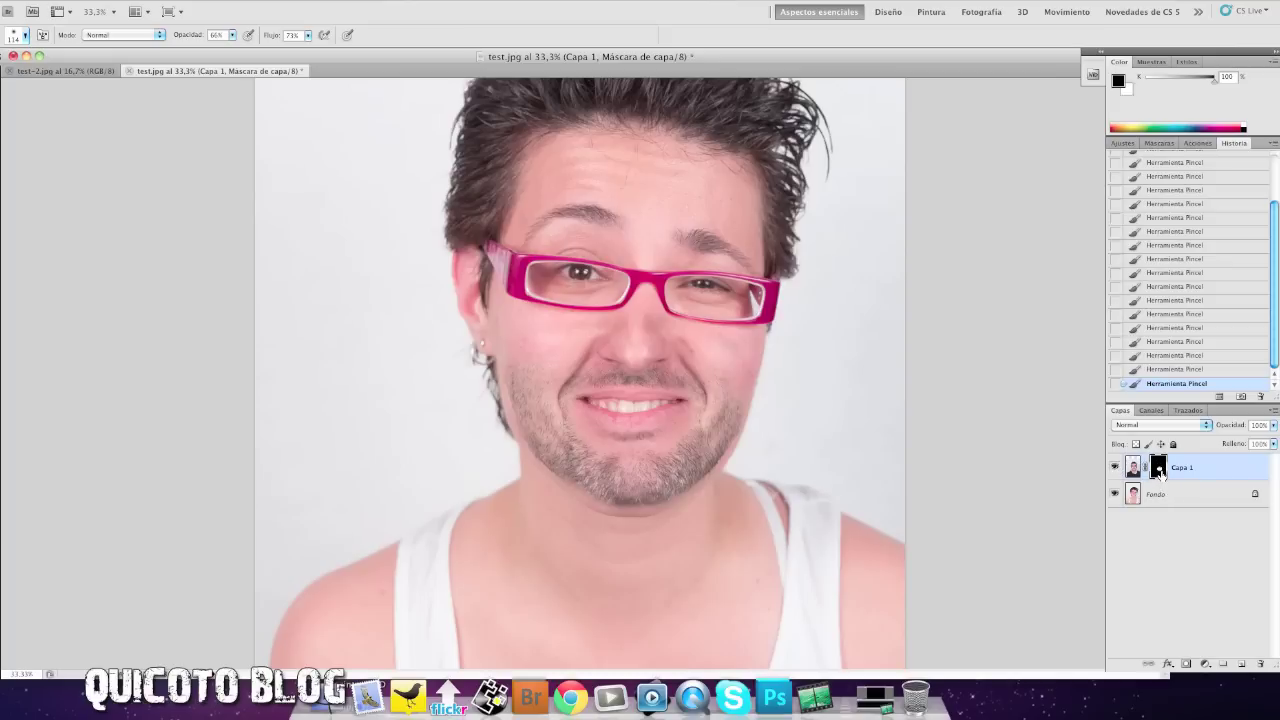
alt+click(1159, 470)
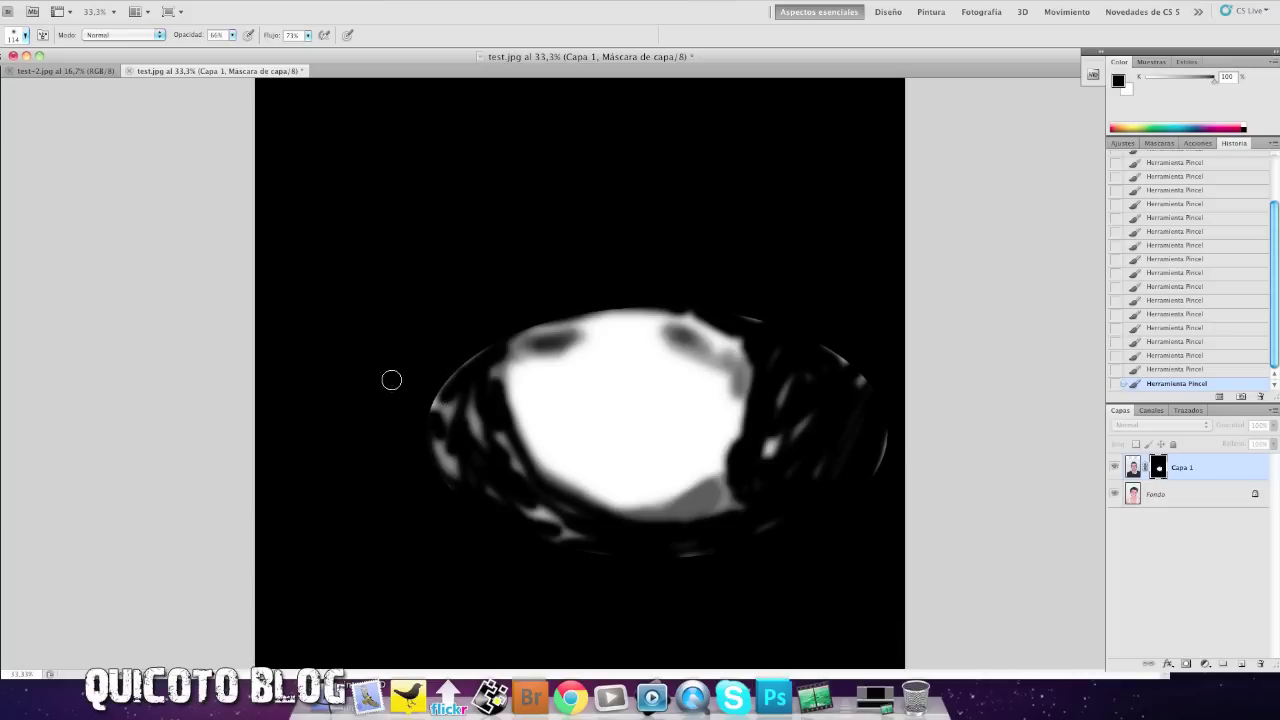
Paint the grey streaks on the mask's left edge solid black at 100% brush opacity.
drag(447, 383, 447, 453)
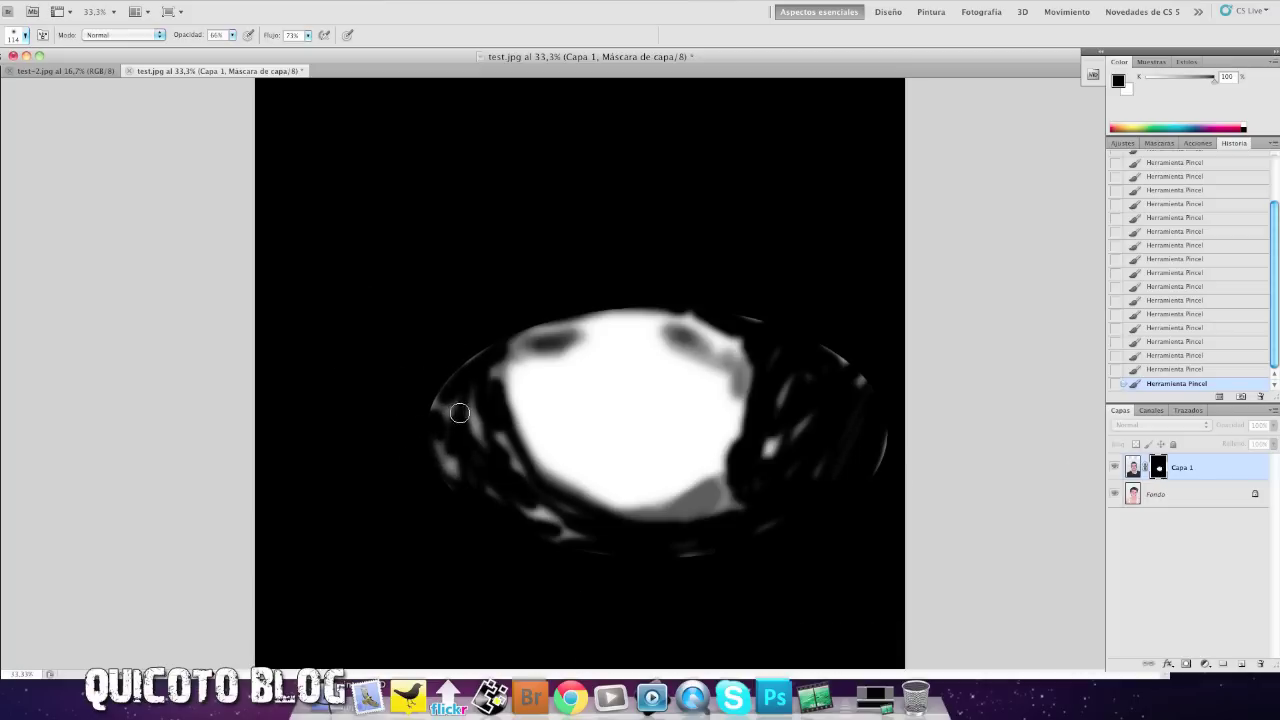
click(233, 37)
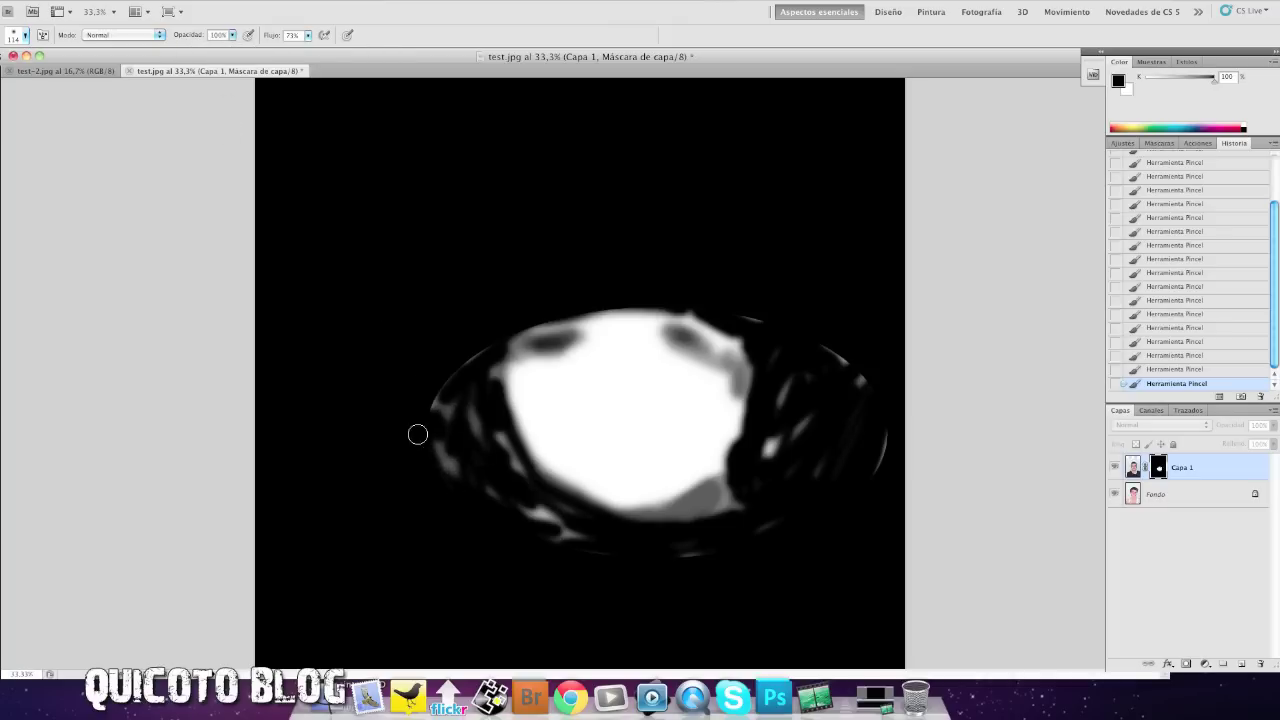
mouse_move(417, 434)
mouse_down()
mouse_move(451, 383)
mouse_move(451, 474)
mouse_up()
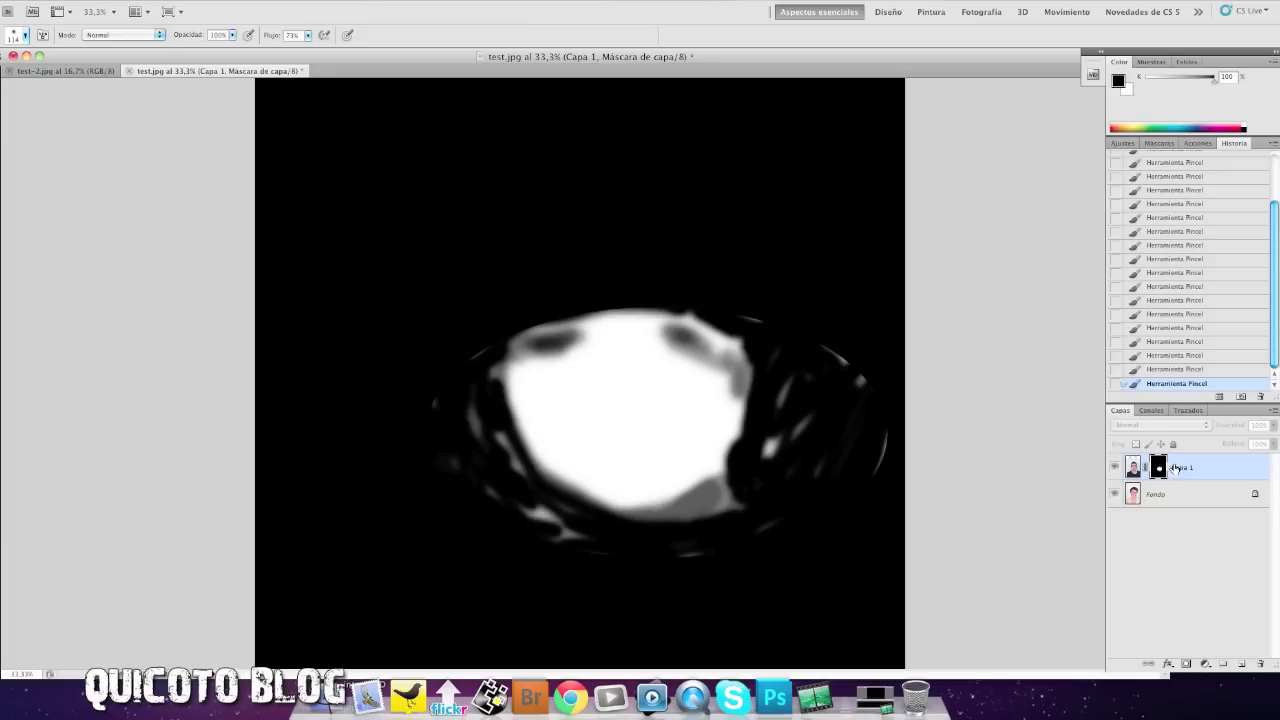
Return to viewing Capa 1's image instead of its mask, dismissing the Layer Style dialog unchanged.
alt+click(1160, 467)
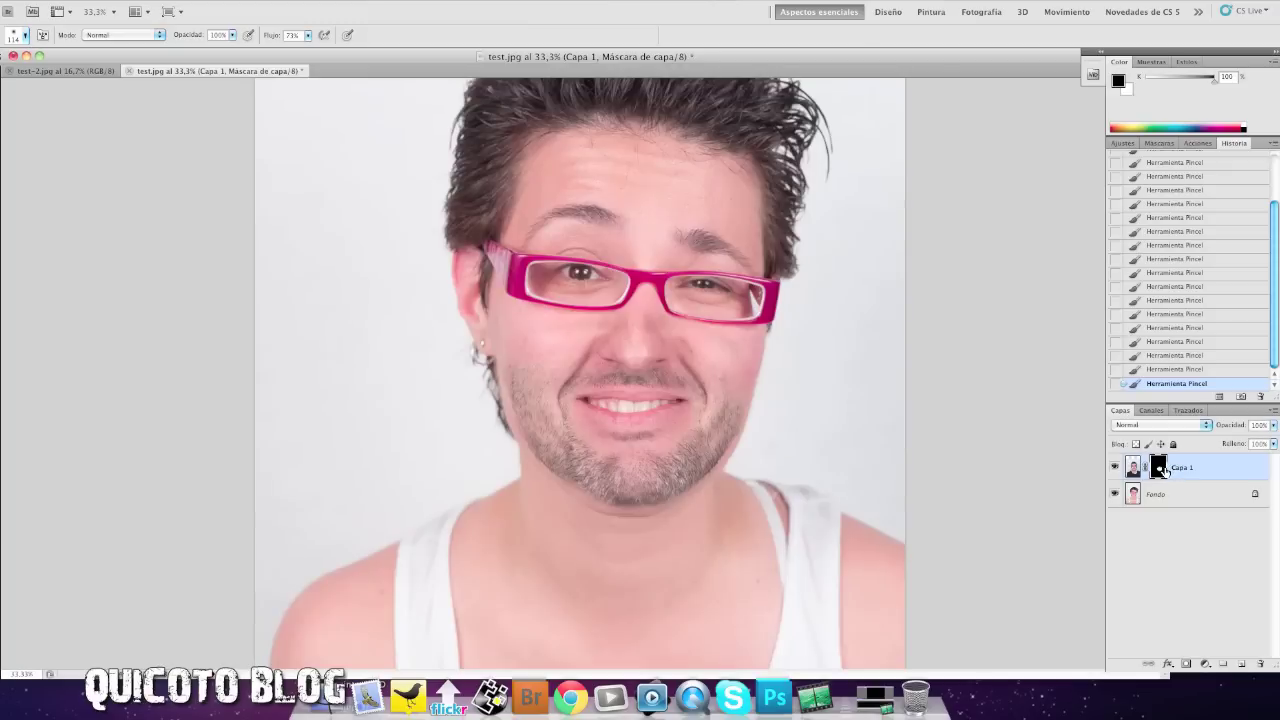
click(1127, 468)
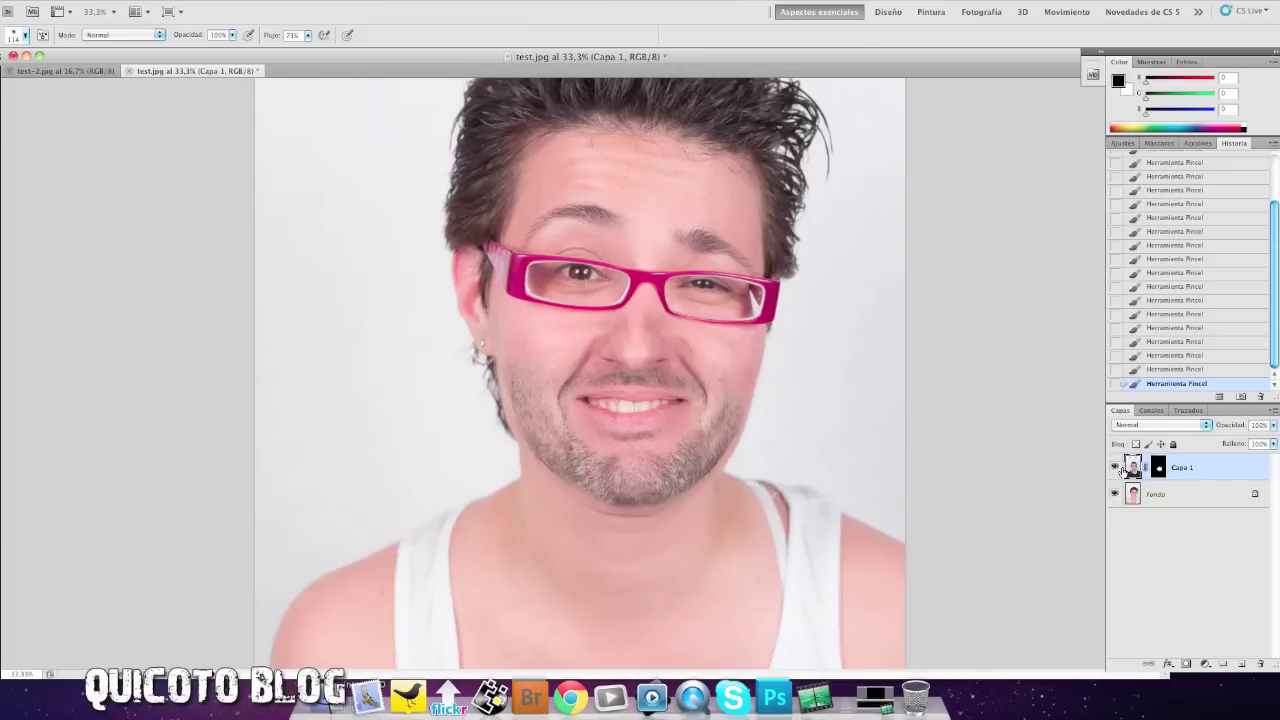
double_click(1124, 468)
click(588, 136)
Toggle the man's layer off and on to compare, then zoom the composite out to 25%.
click(1114, 467)
click(1114, 467)
click(1114, 467)
click(1114, 467)
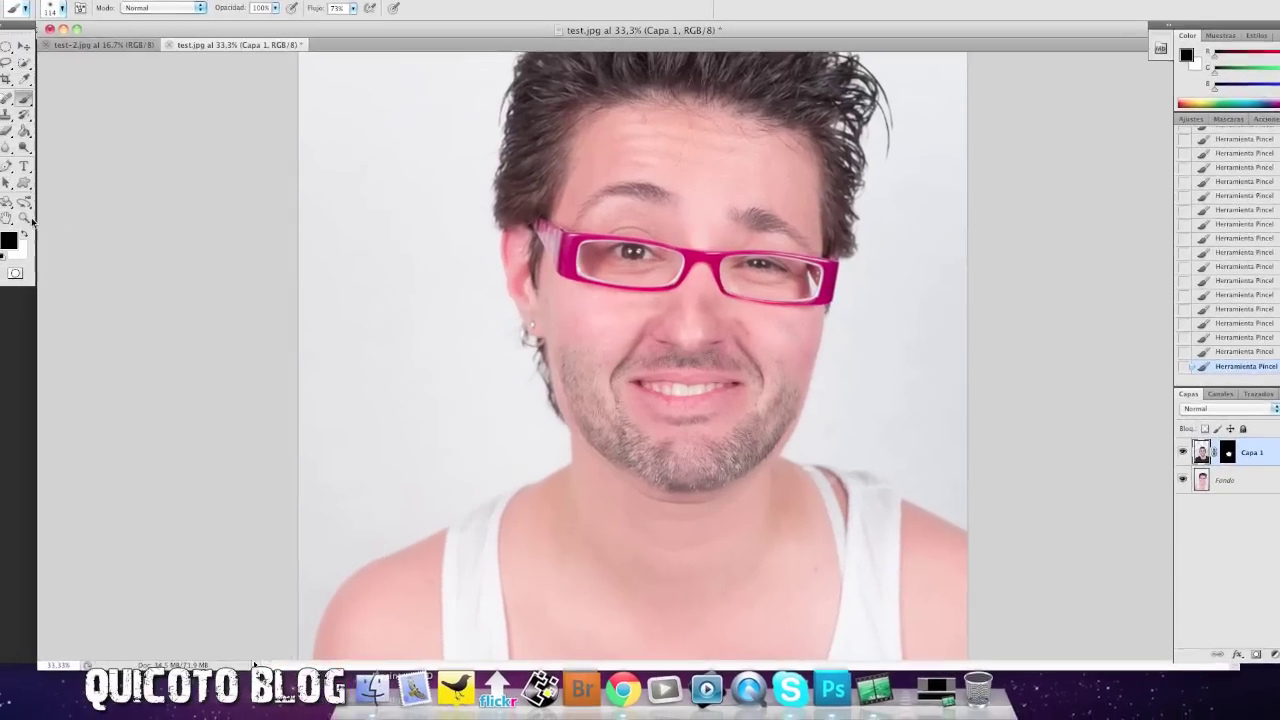
key(z)
alt+click(619, 315)
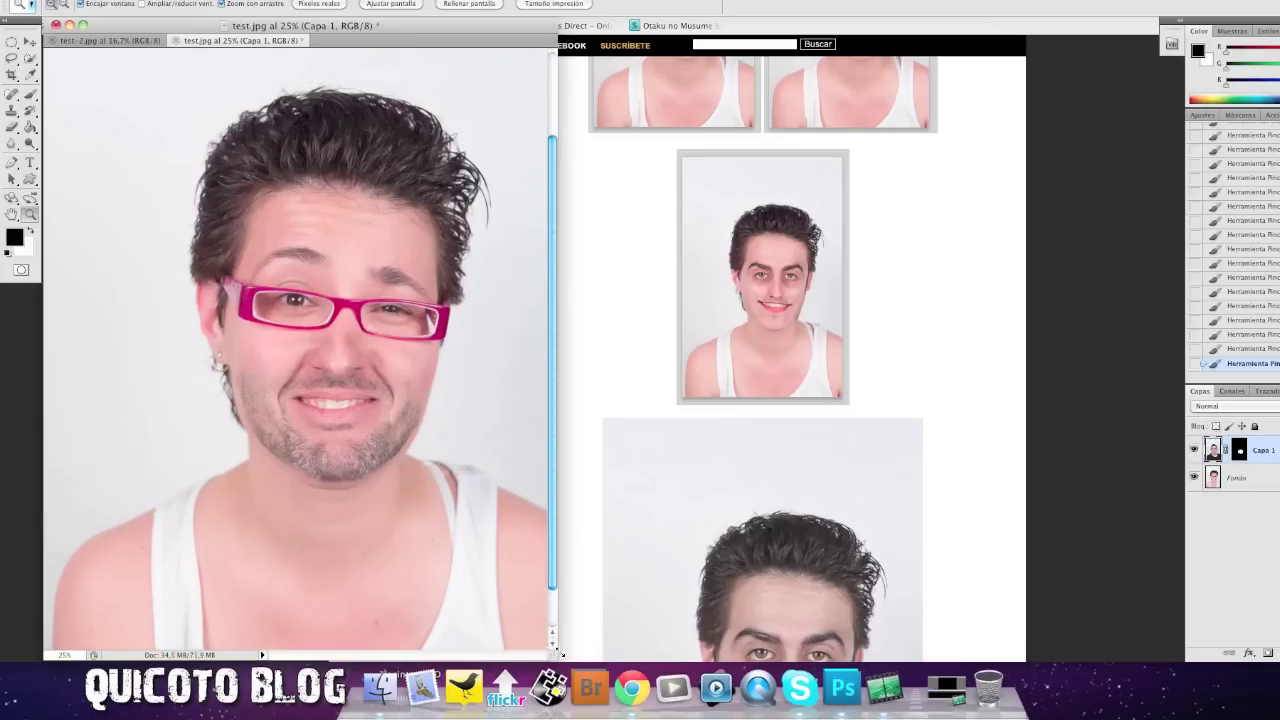
Enlarge the test.jpg window over the browser, undoing a stray black brush stroke on the cheek.
drag(561, 653, 1058, 656)
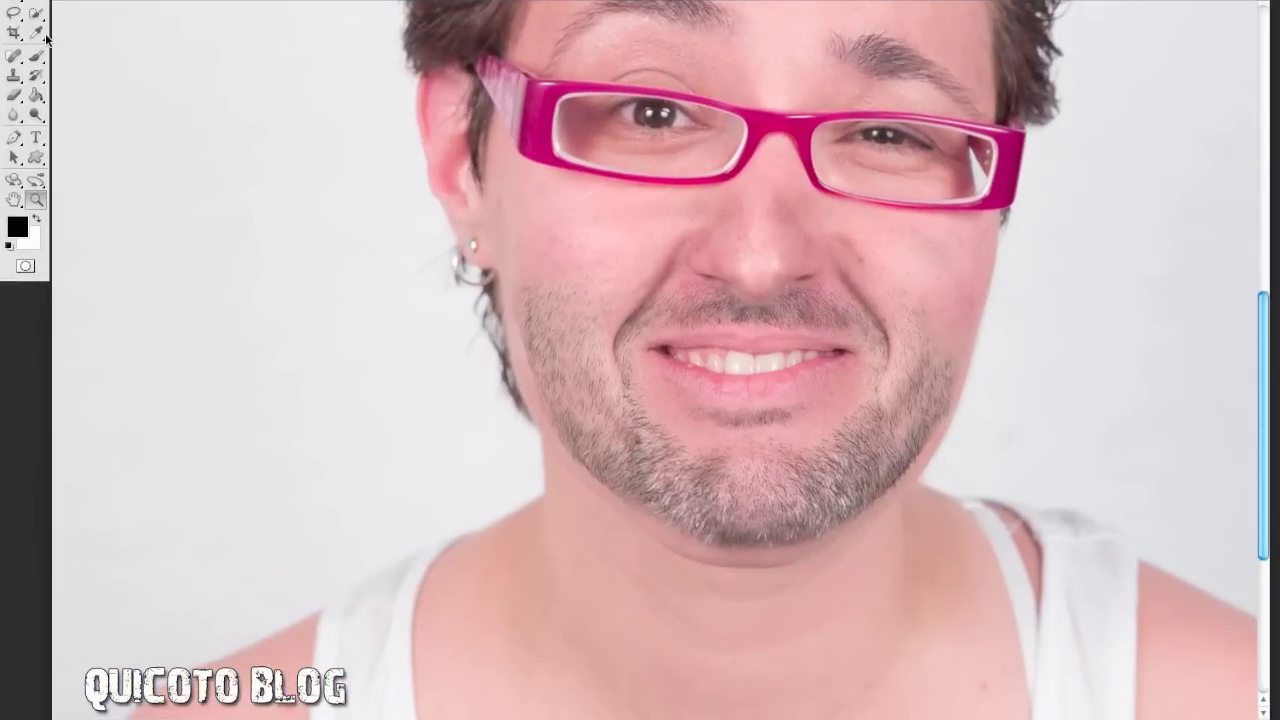
click(36, 56)
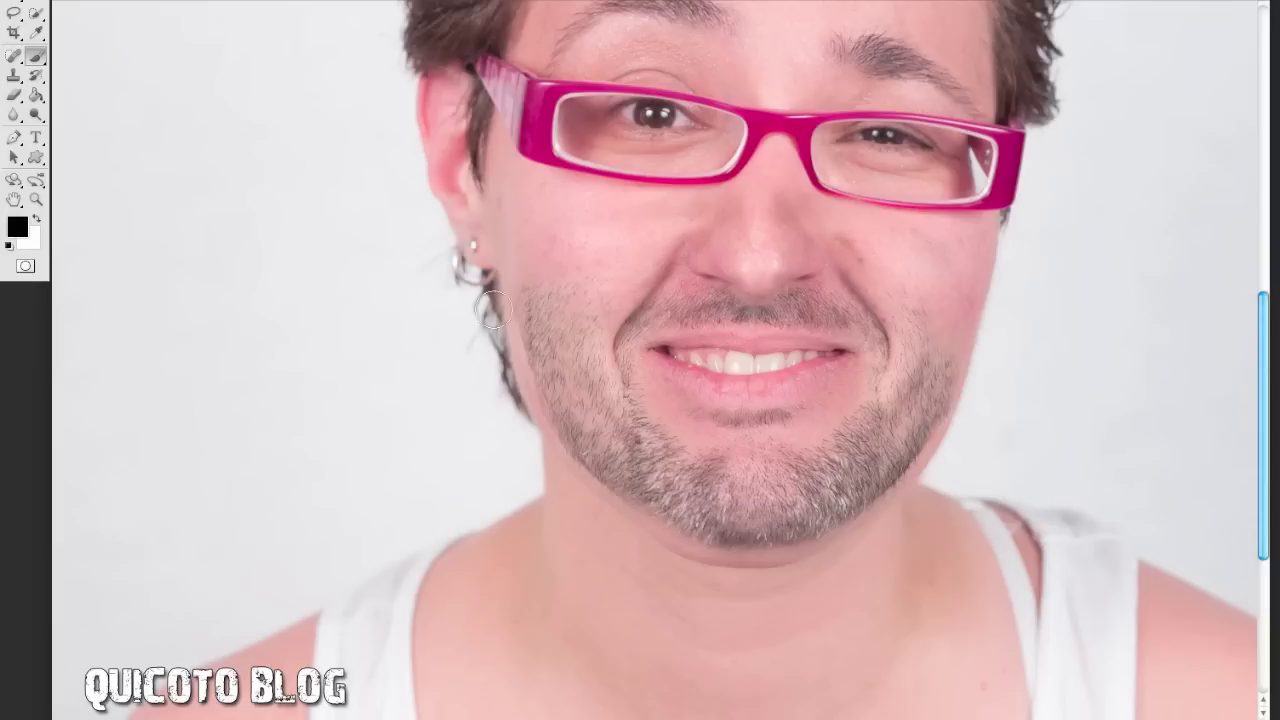
drag(492, 310, 534, 323)
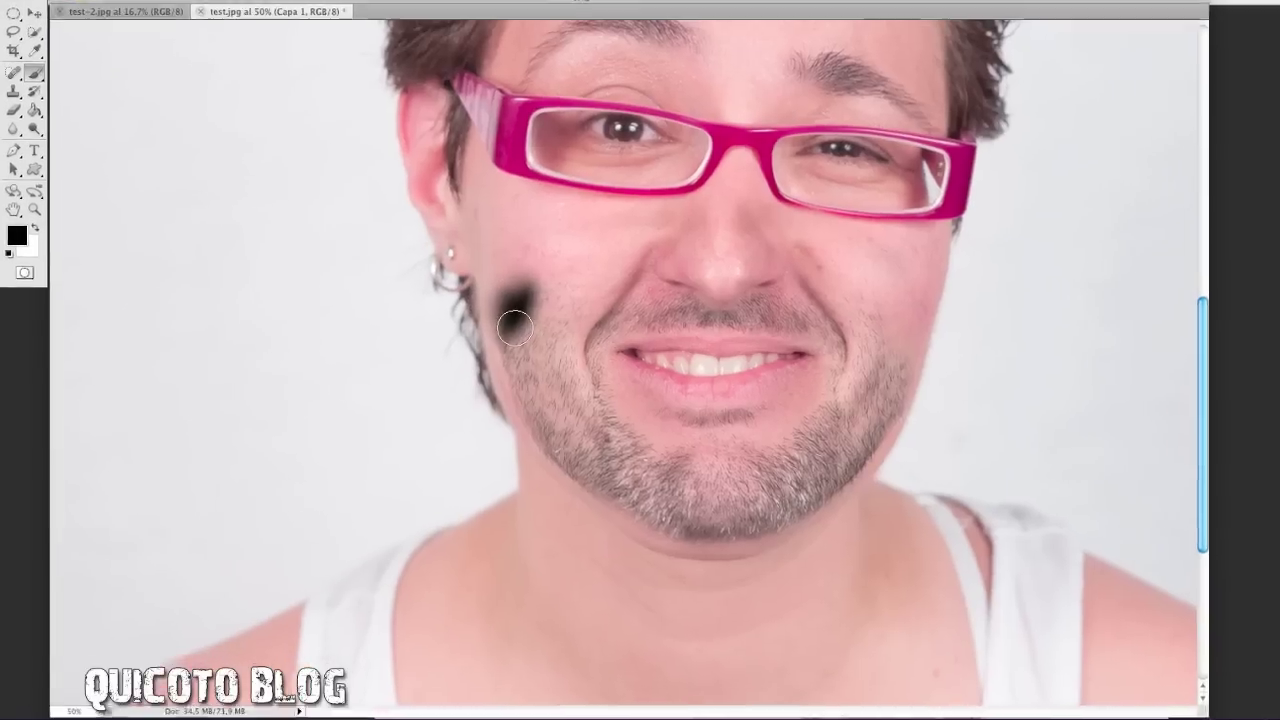
key(ctrl+z)
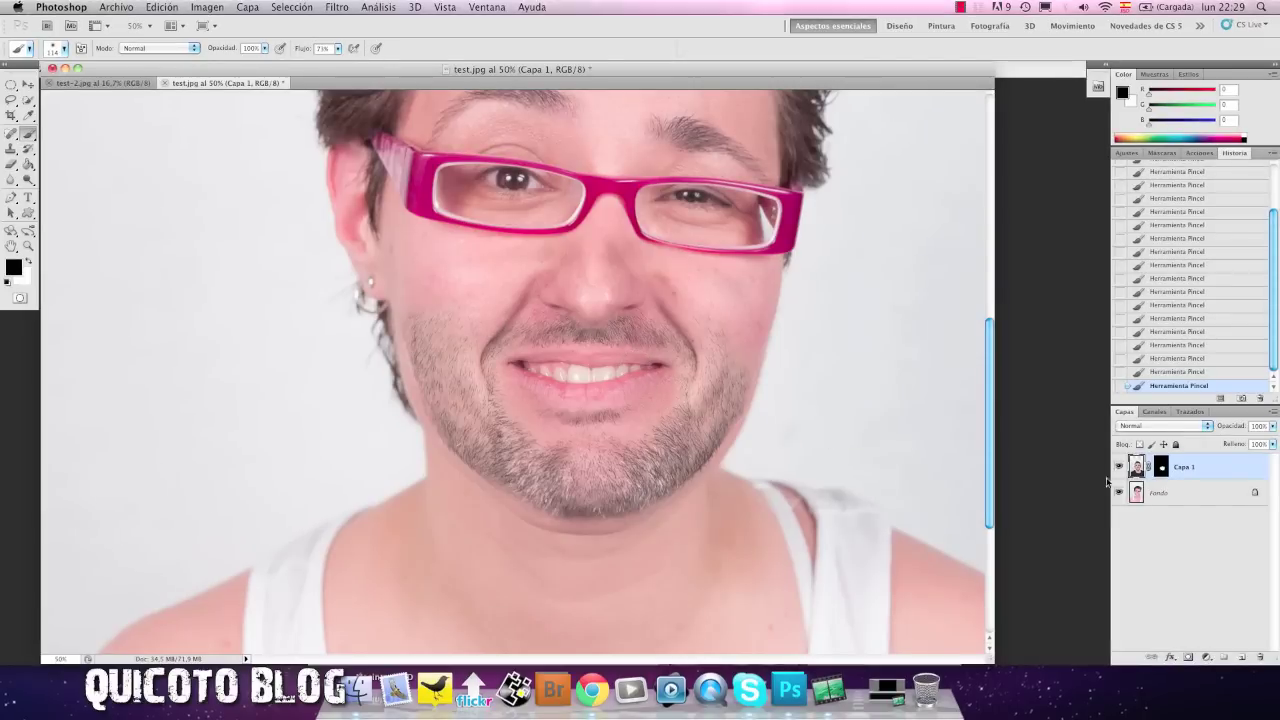
Paint white on Capa 1's mask to reveal beard stubble along both jaws, then switch to Chrome.
click(1160, 466)
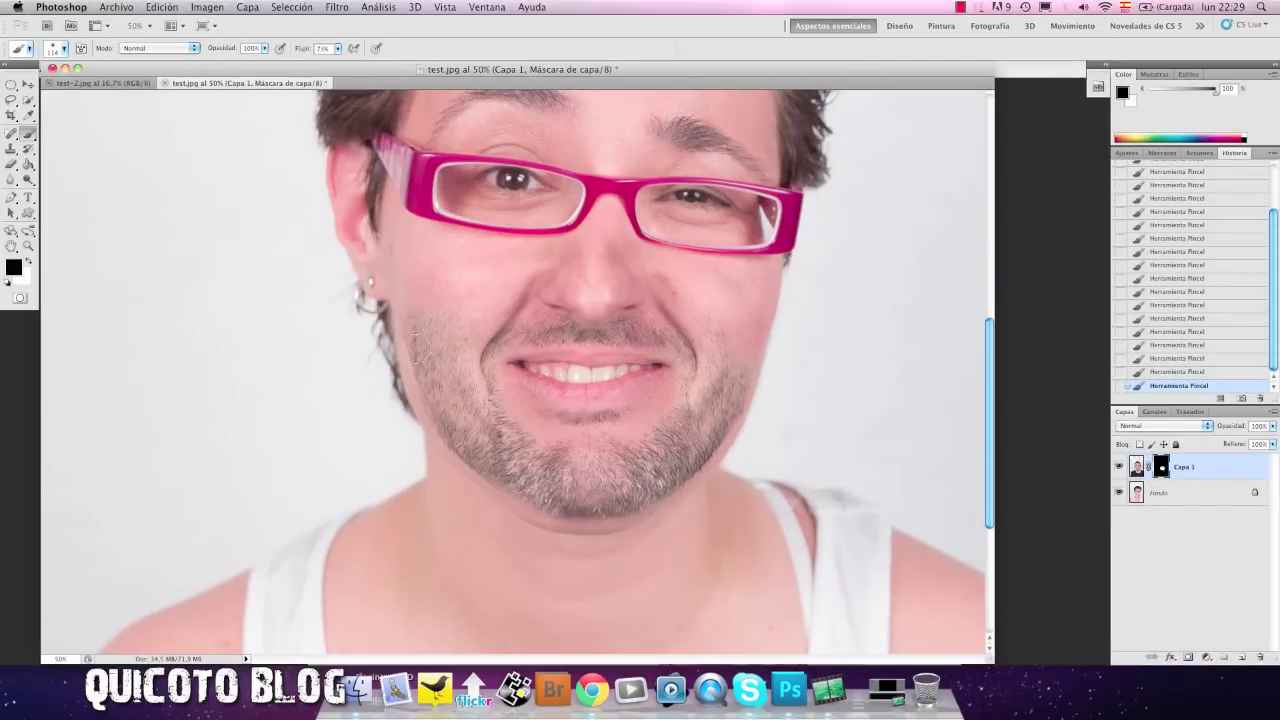
click(1140, 465)
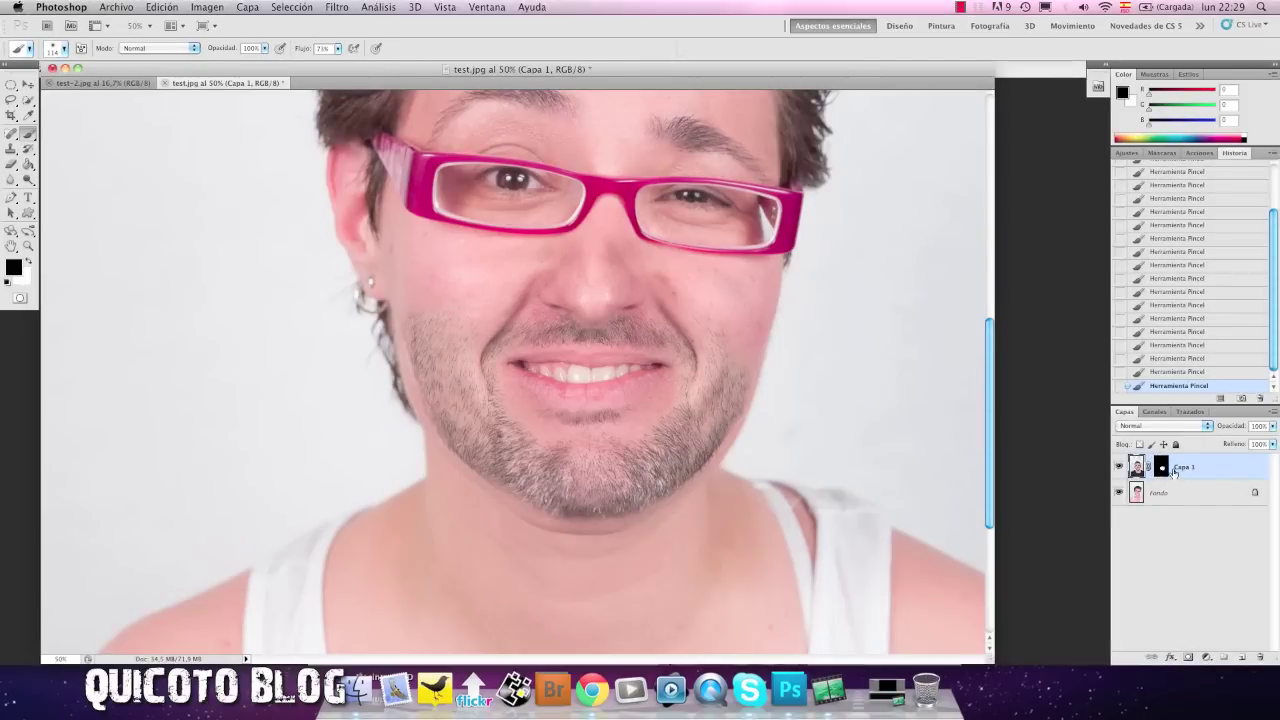
click(1161, 468)
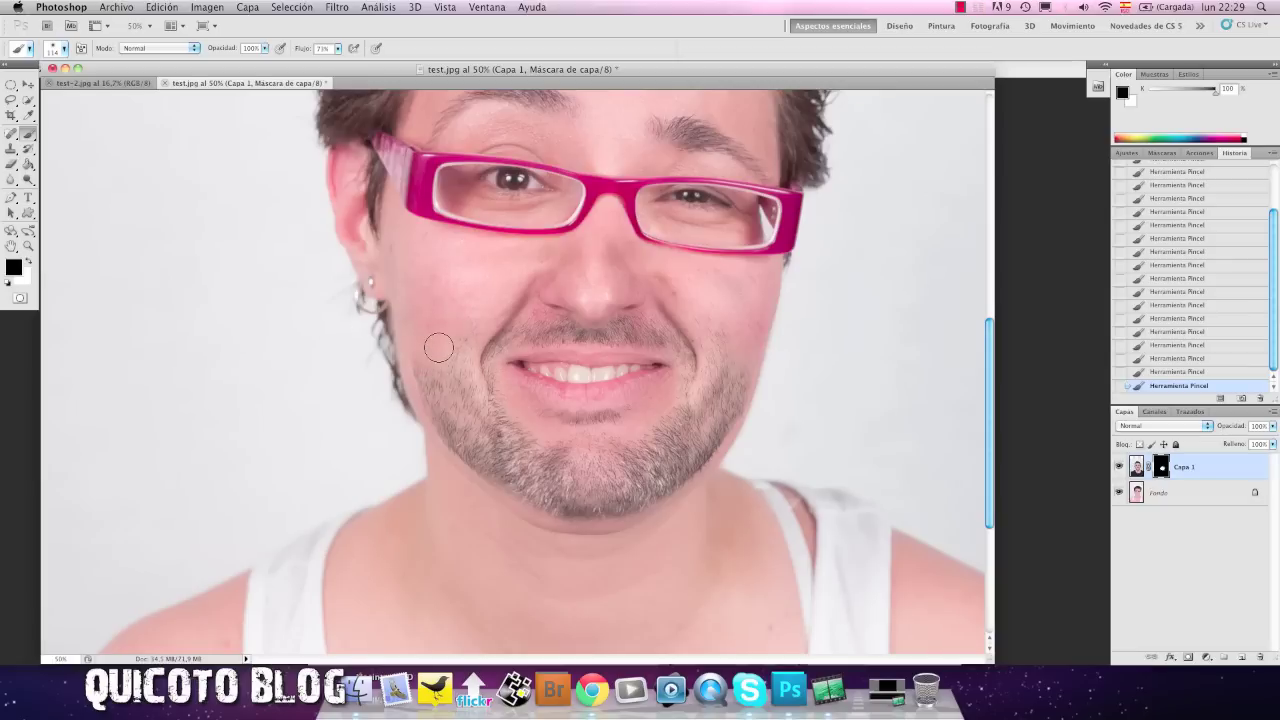
key(x)
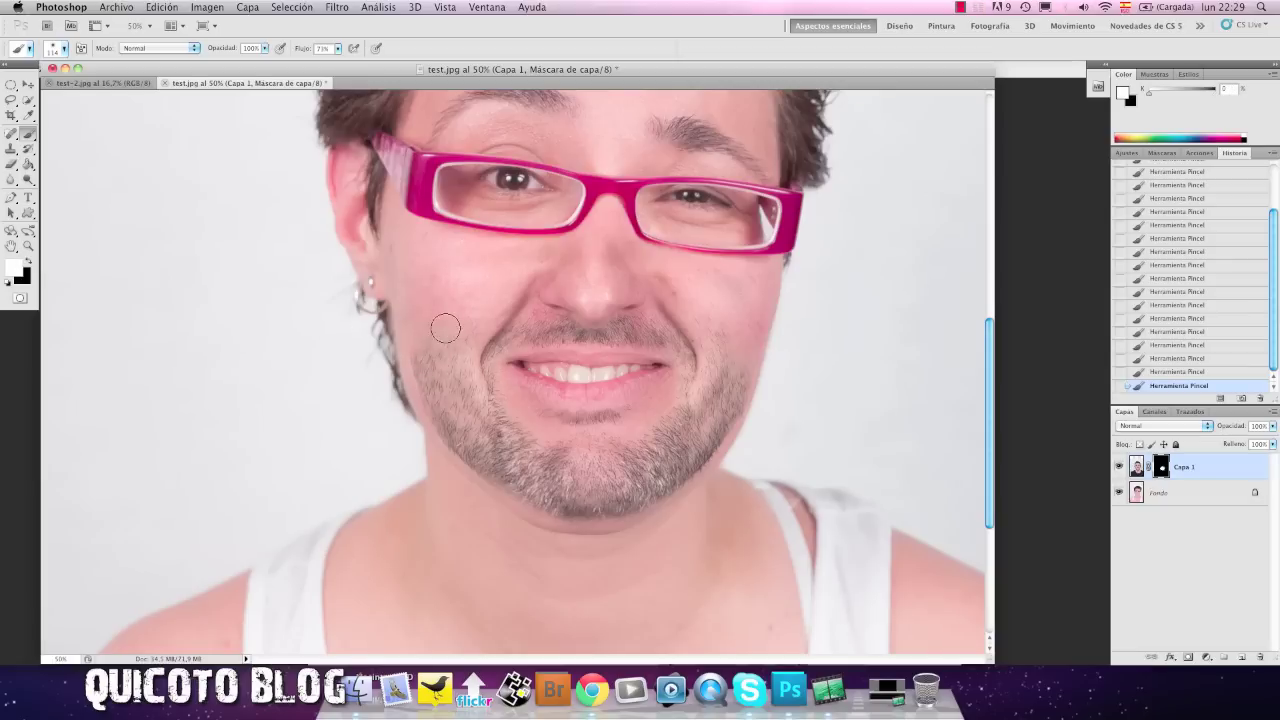
drag(420, 324, 412, 334)
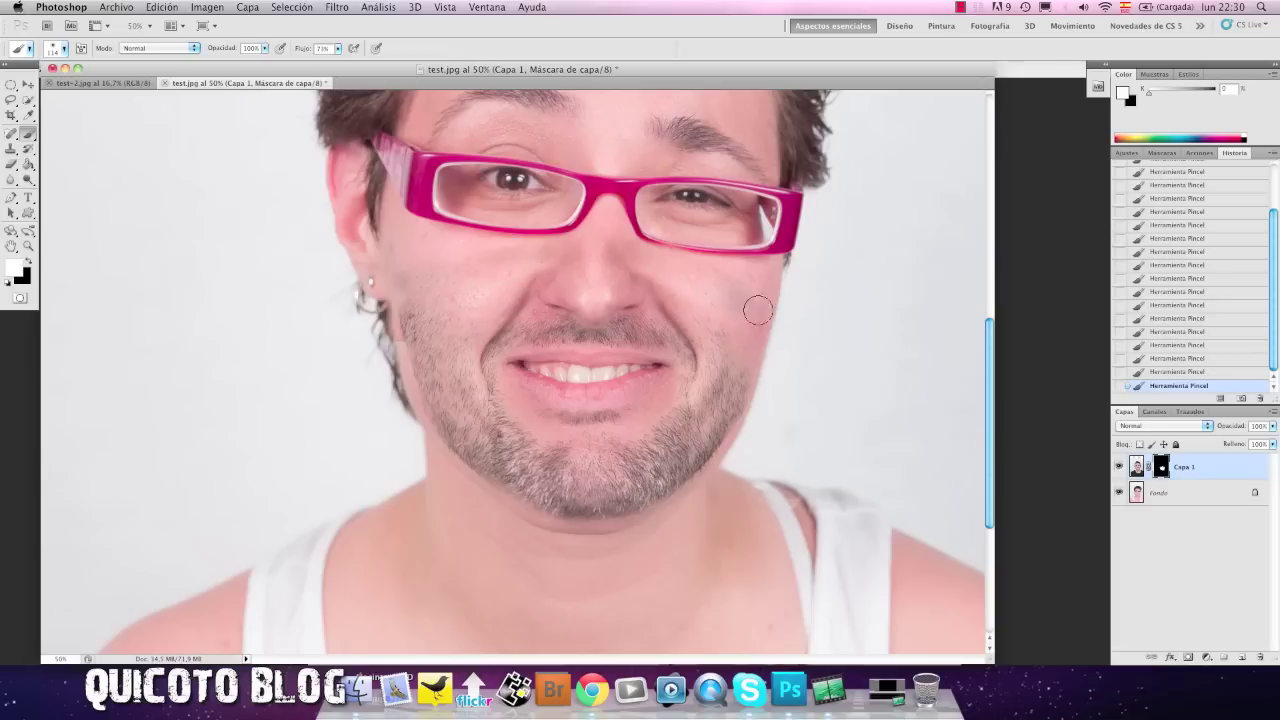
drag(757, 306, 700, 425)
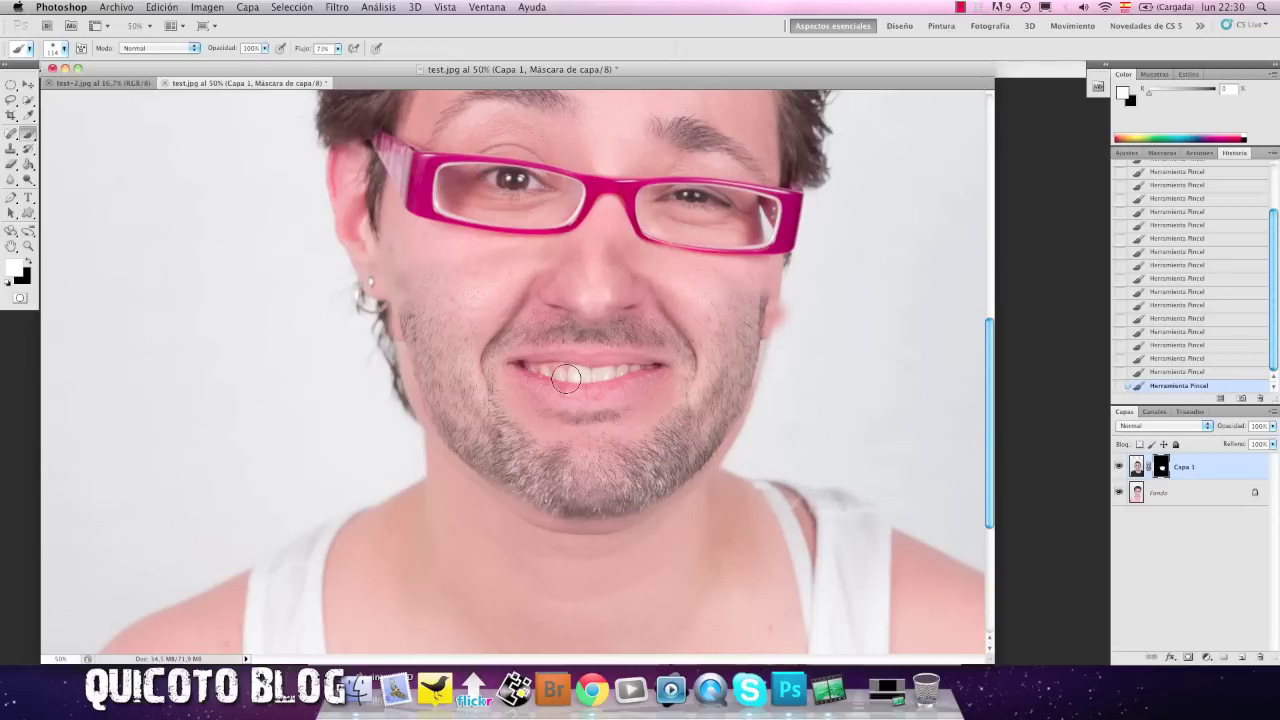
key(super+Tab)
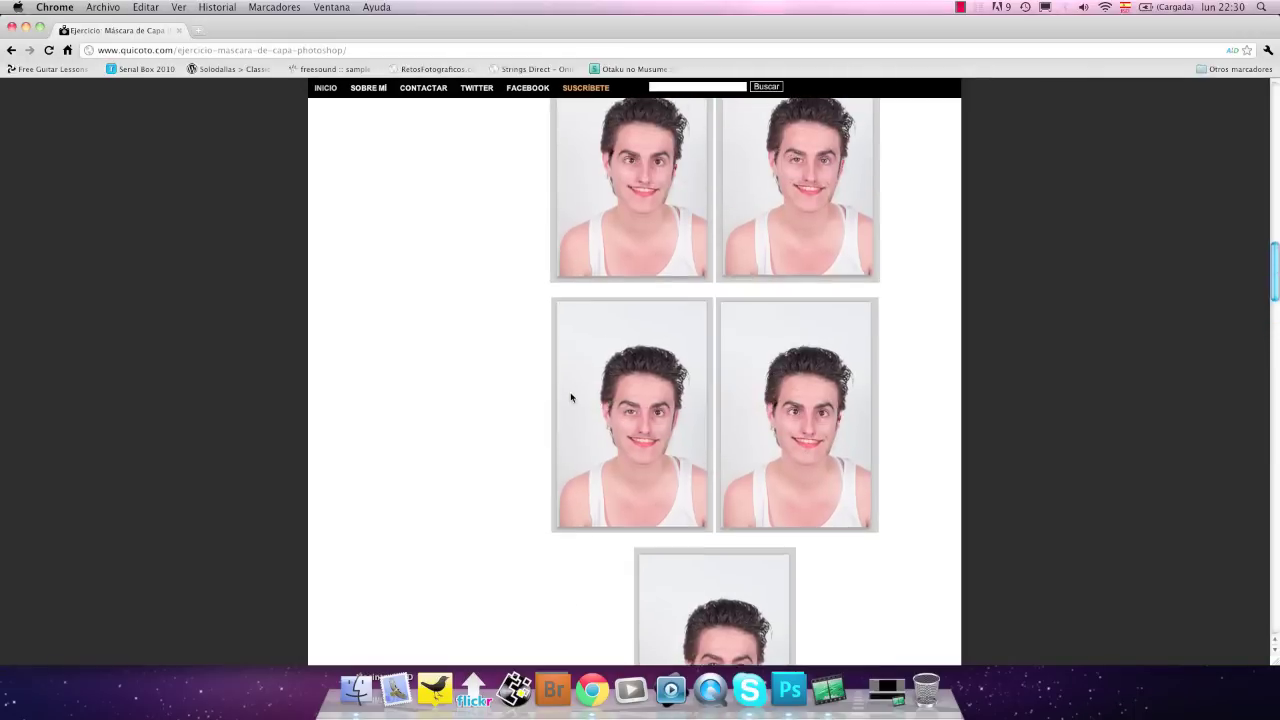
Scroll to the top of the layer-mask post and open the Quicoto Blog homepage.
scroll(571, 398, up, 3)
scroll(557, 363, up, 3)
scroll(509, 309, up, 5)
scroll(439, 172, up, 2)
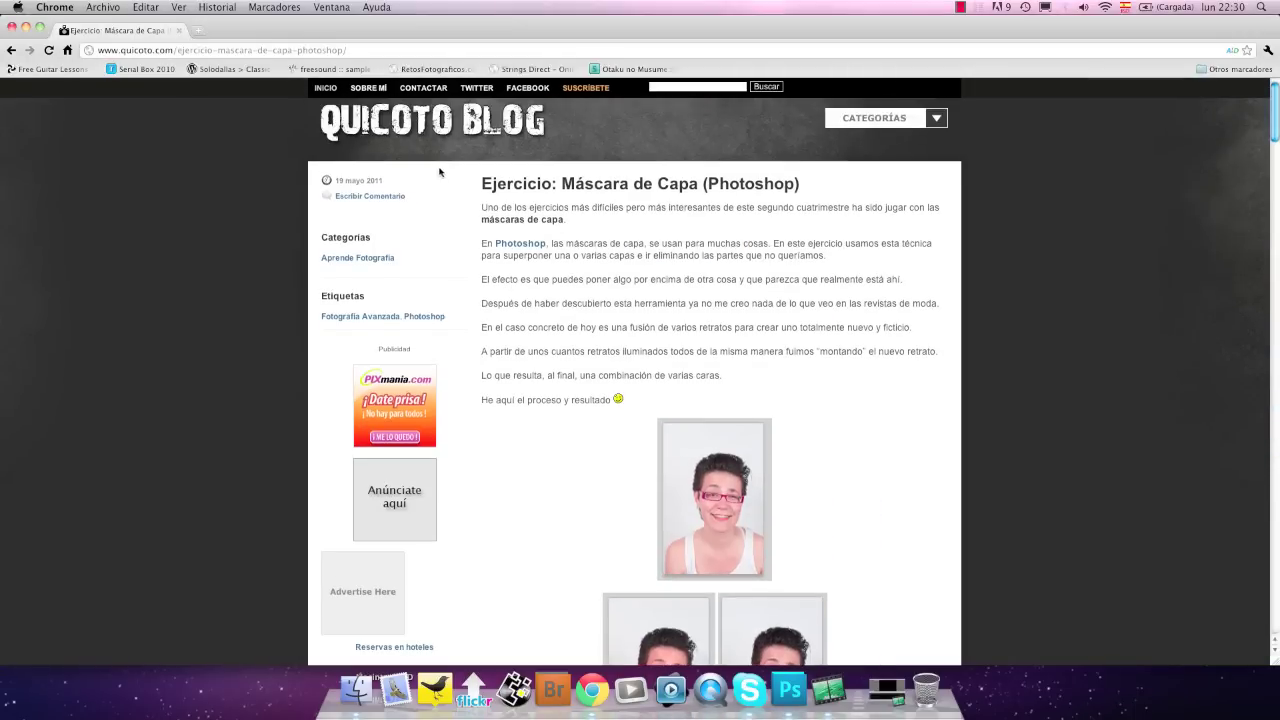
click(430, 145)
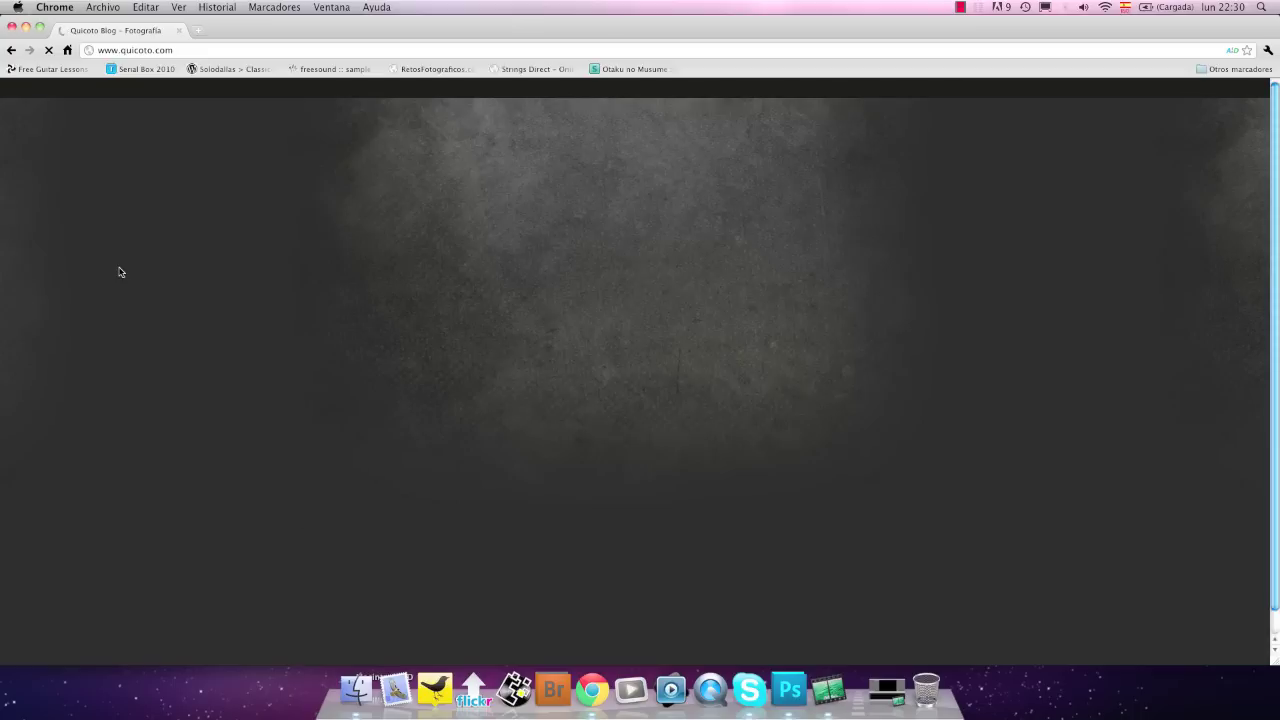